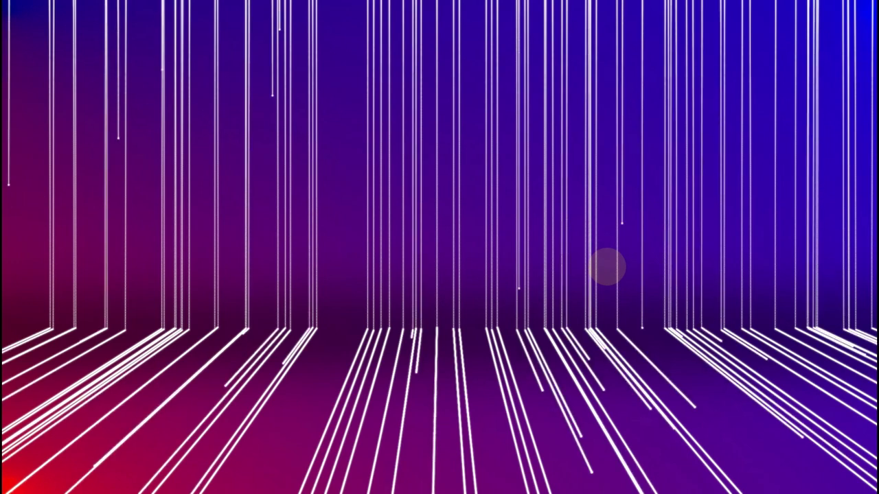
- Exit fullscreen and close VLC playing the curve lines.mp4 preview
double_click(607, 266)
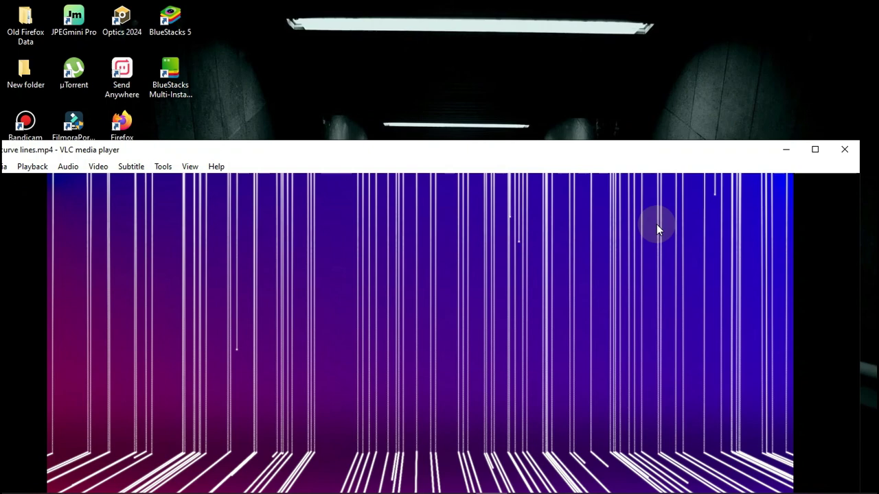
left_click(838, 152)
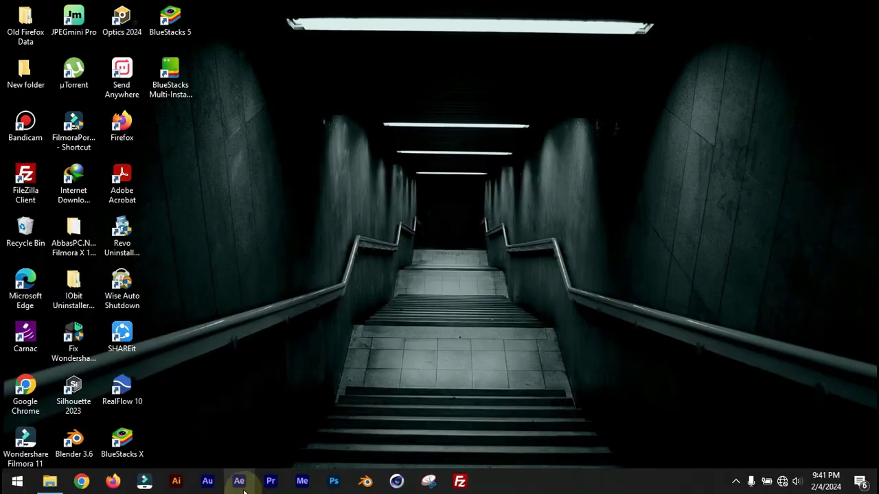
- Launch After Effects 2022 and dismiss the Home screen to reach an empty Untitled Project
left_click(243, 485)
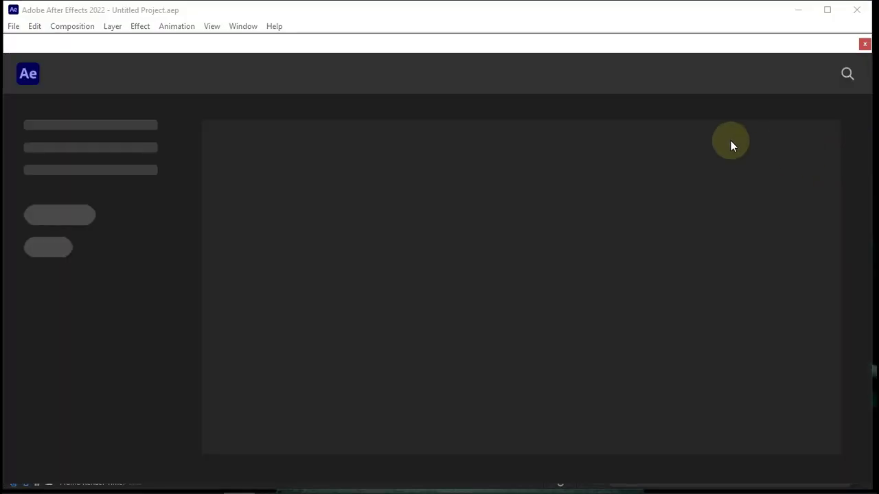
left_click(864, 44)
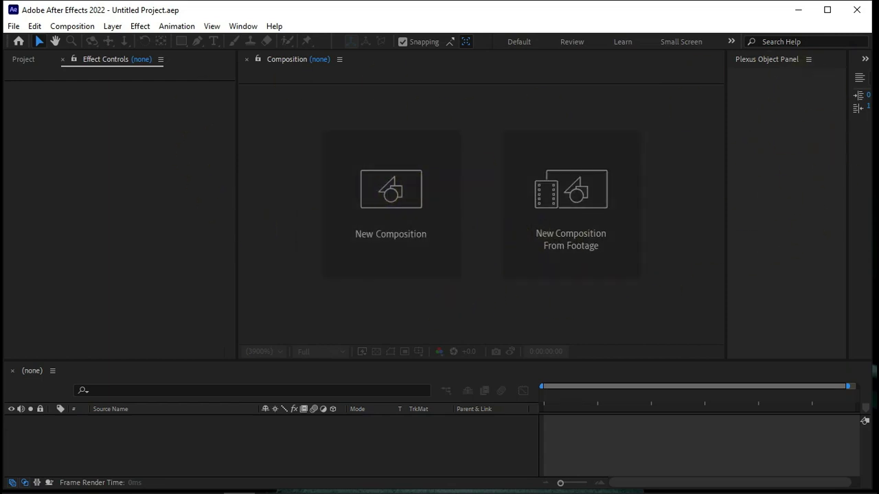
- Create a 6-second composition named line with the HDTV 1080 29.97 preset and enlarge the viewer
left_click(382, 195)
type("line")
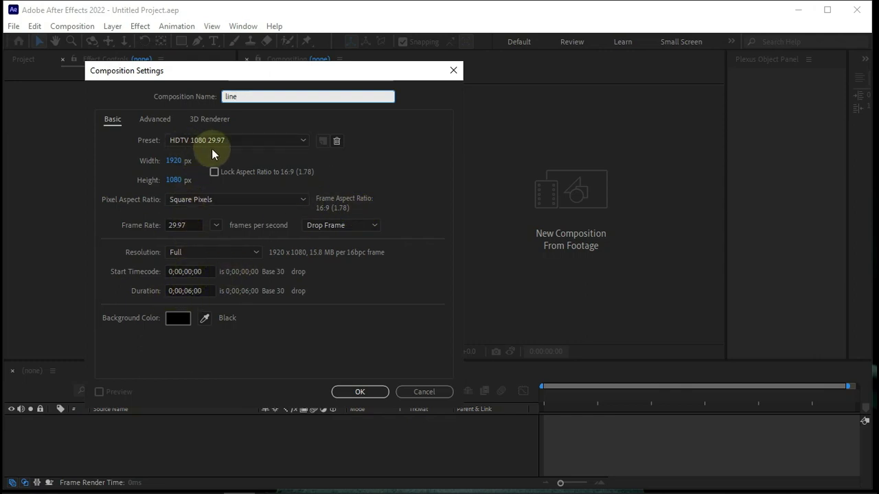
left_click(358, 393)
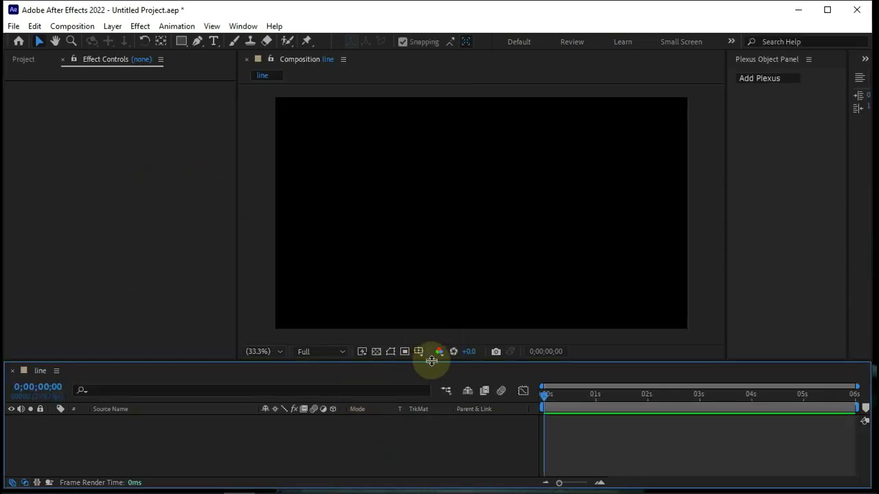
left_click_drag(430, 360, 430, 371)
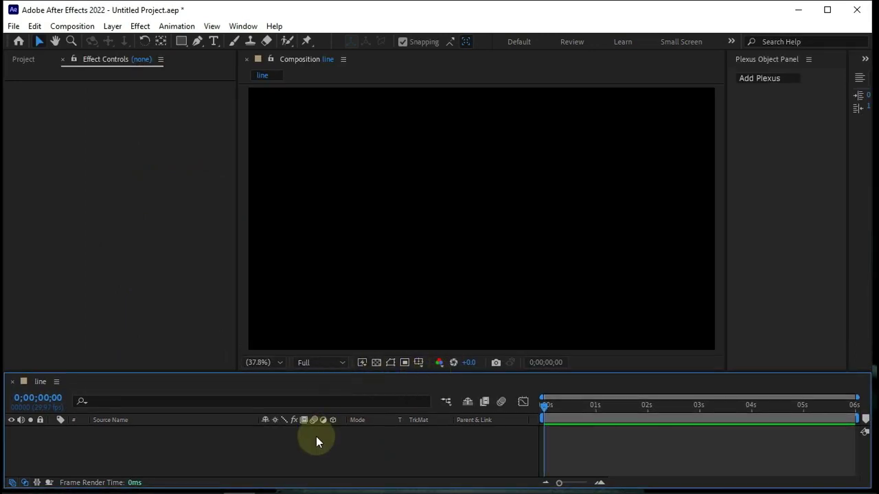
- Add a 1920x1080 black solid named particular through New > Solid
right_click(316, 436)
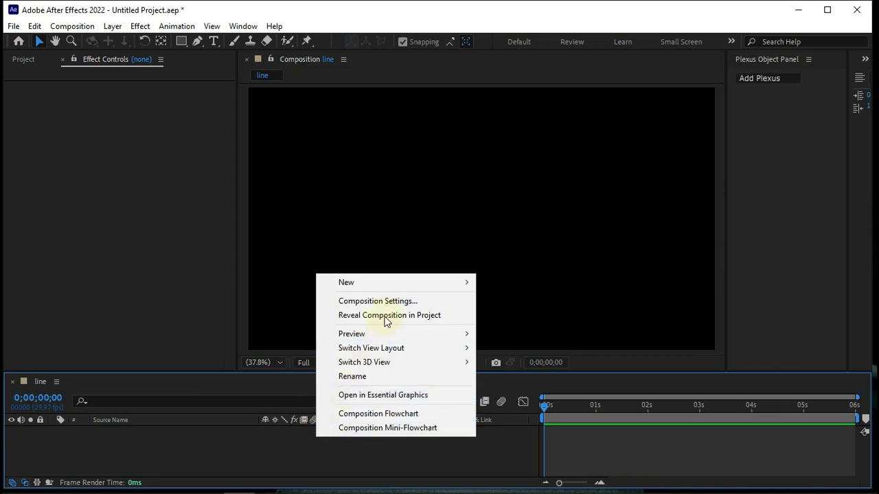
mouse_move(389, 282)
left_click(509, 315)
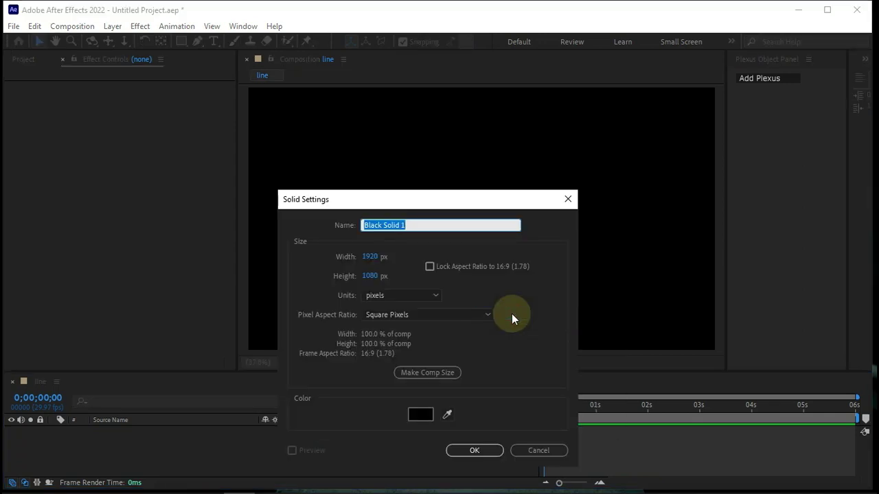
type("particular")
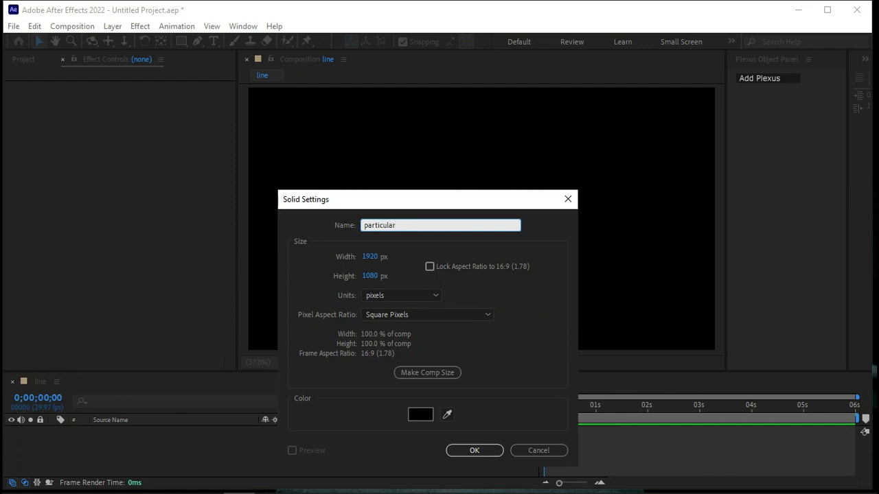
key("Return")
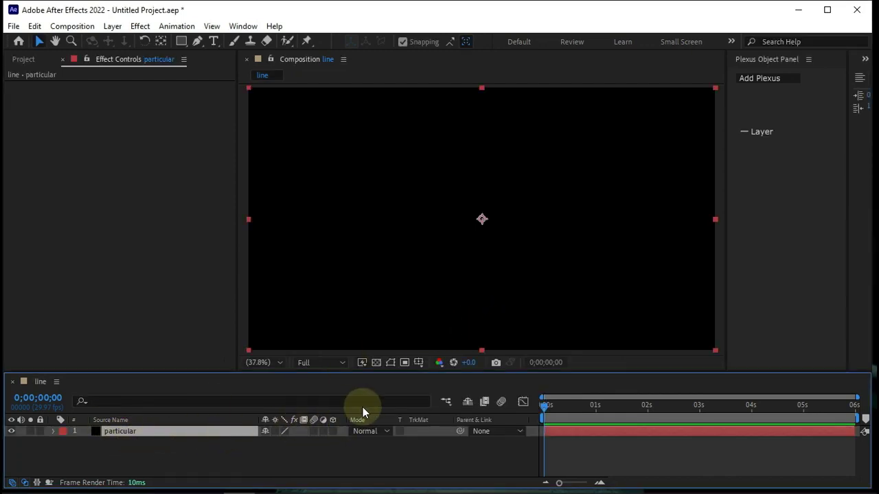
- Dismiss the particular layer's context menu and close the Plexus panel
right_click(155, 431)
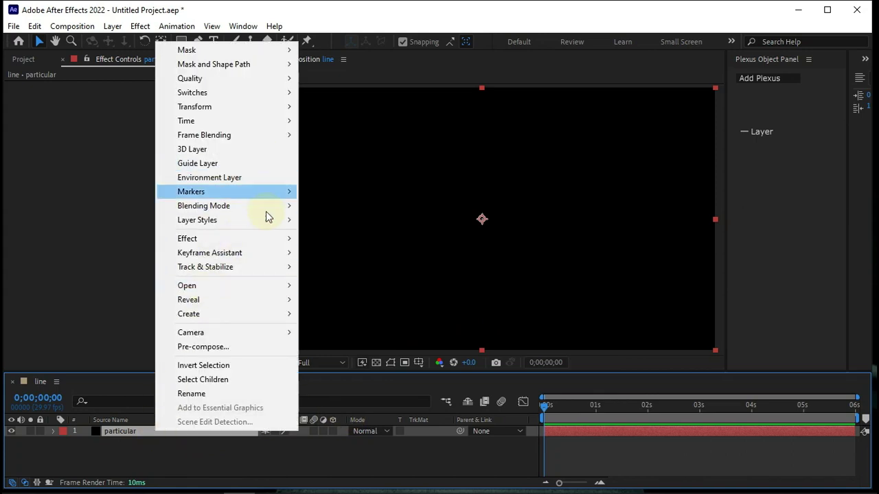
mouse_move(268, 238)
mouse_move(363, 238)
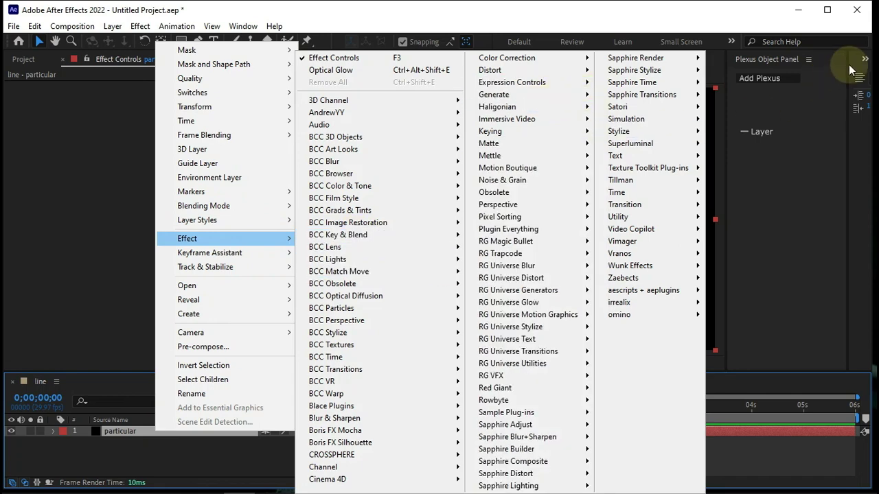
left_click(816, 61)
left_click(810, 60)
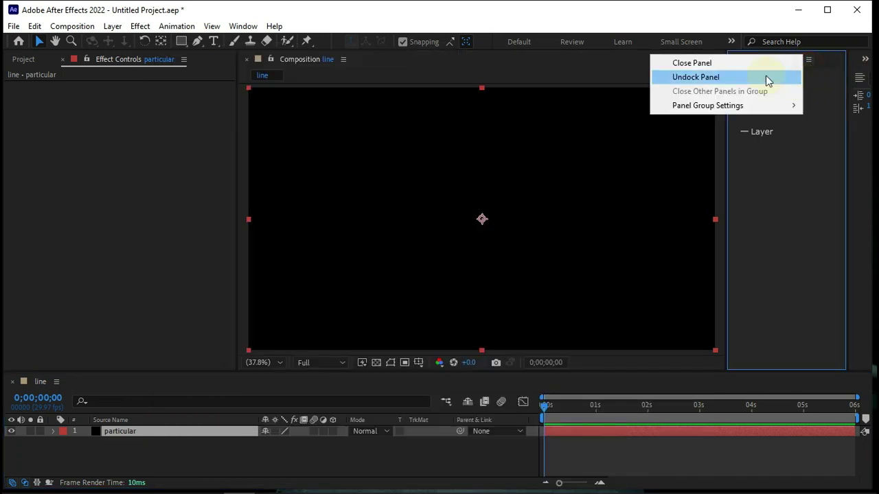
left_click(694, 62)
- Show Effects & Presets, search 'partic' and drag Particular onto the particular layer
left_click(864, 59)
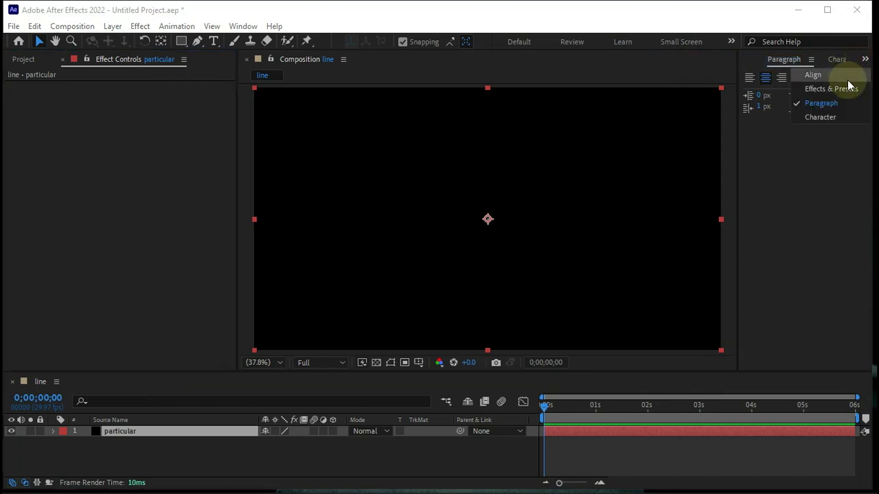
left_click(846, 86)
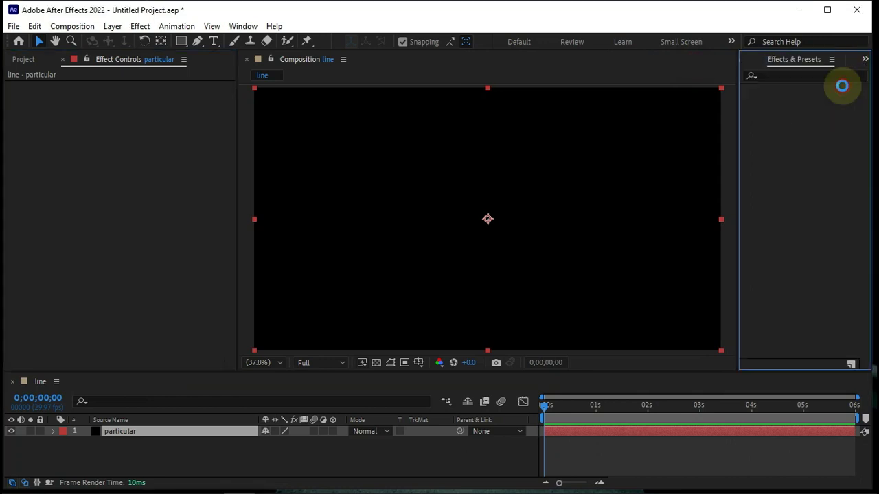
left_click(783, 76)
type("partic")
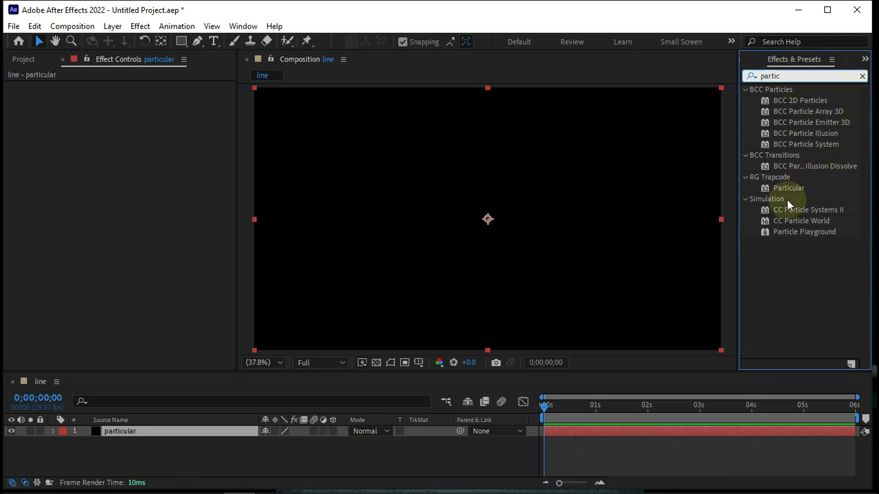
mouse_move(789, 188)
left_mouse_down()
mouse_move(446, 250)
mouse_move(747, 224)
left_mouse_up()
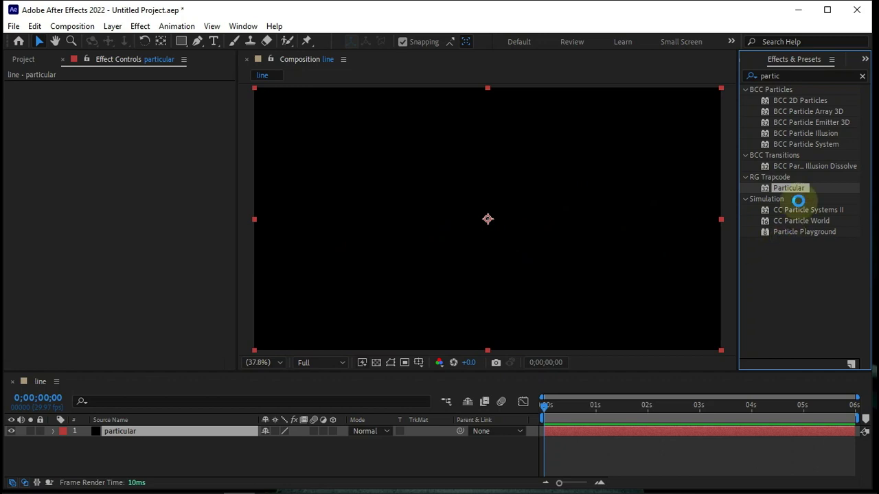
left_click_drag(451, 256, 451, 256)
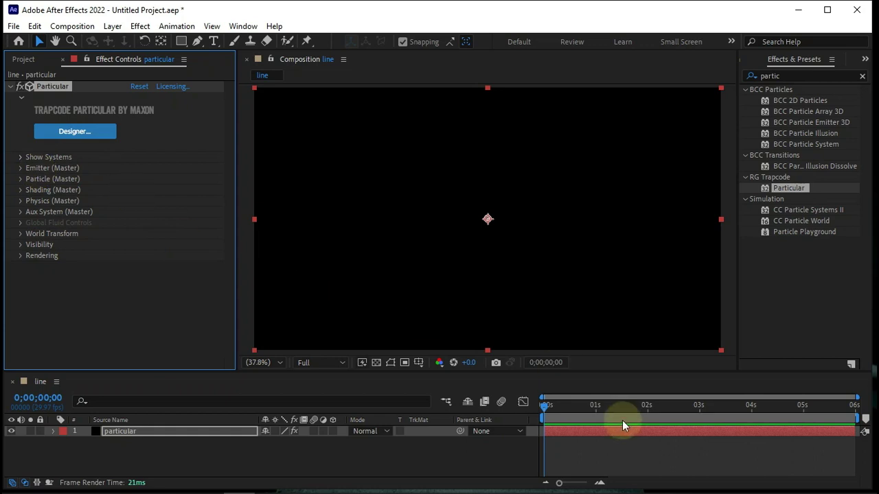
- Move to 0;00;01;11 and set Emitter (Master) Particles/sec to 50
left_click_drag(608, 407, 614, 408)
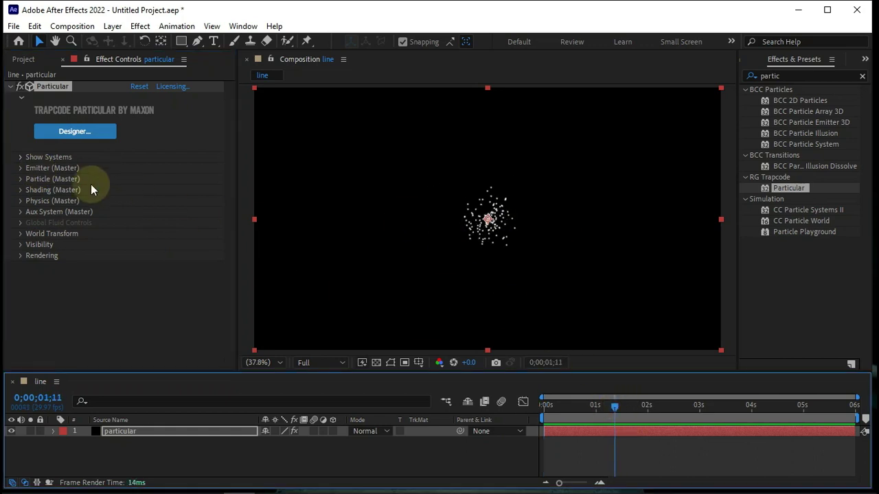
left_click(18, 169)
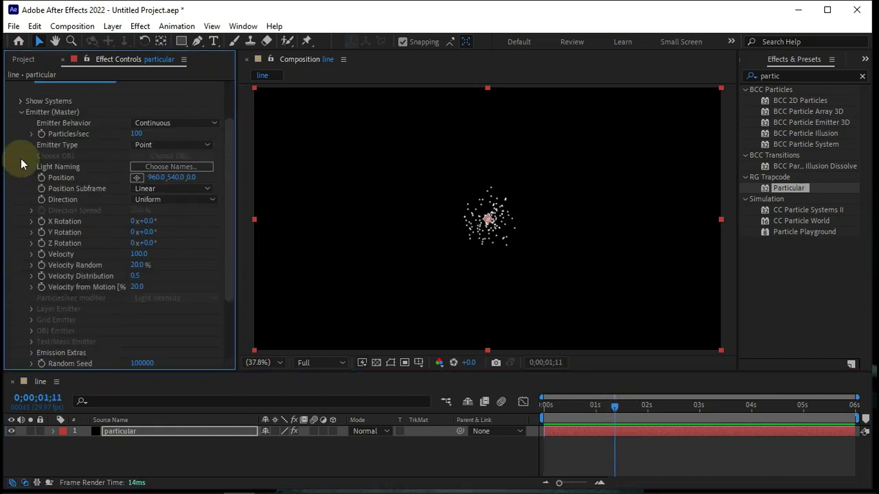
left_click(140, 134)
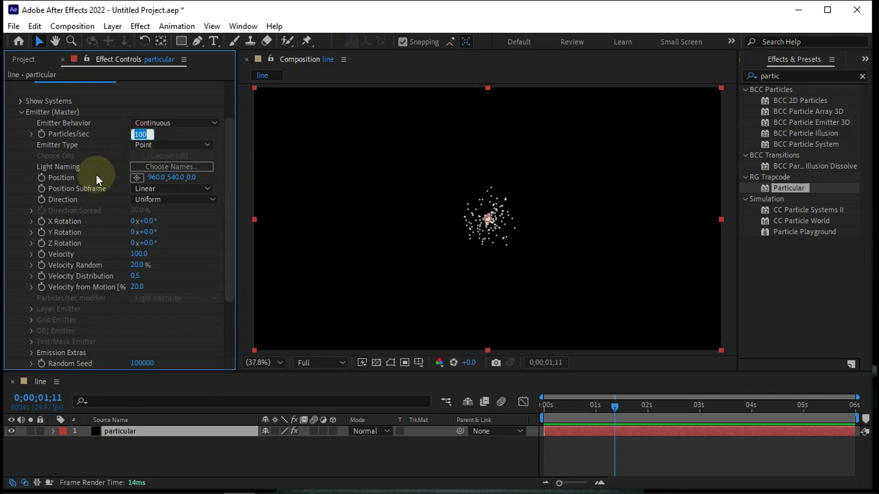
type("50")
key("Return")
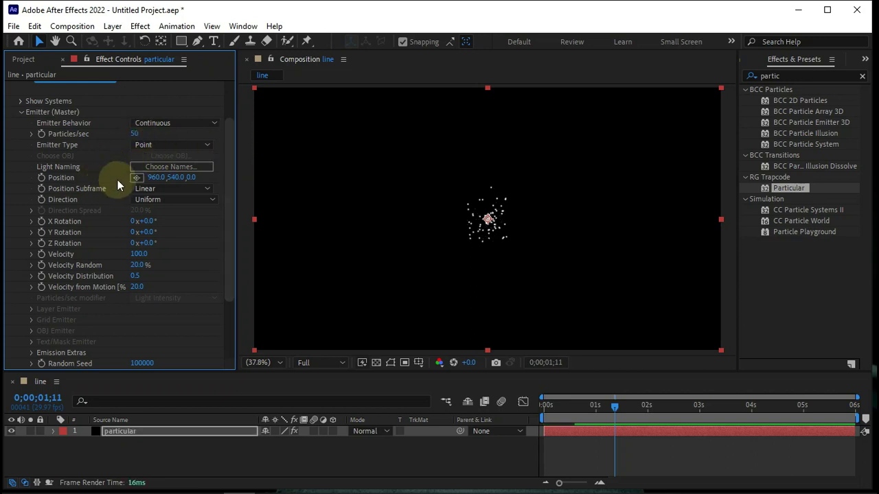
- Make the emitter a Box with Bi-Directional direction, XYZ Individual sizing and Size Z 0
left_click(155, 146)
left_click(165, 173)
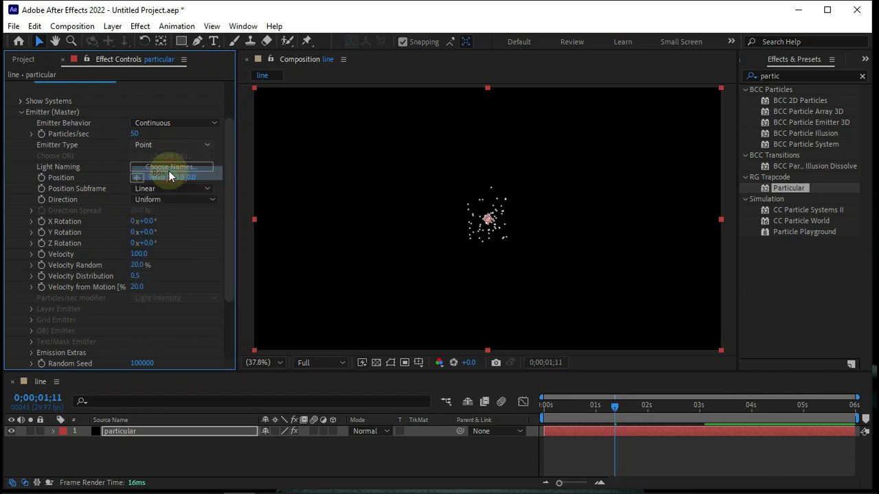
left_click(147, 199)
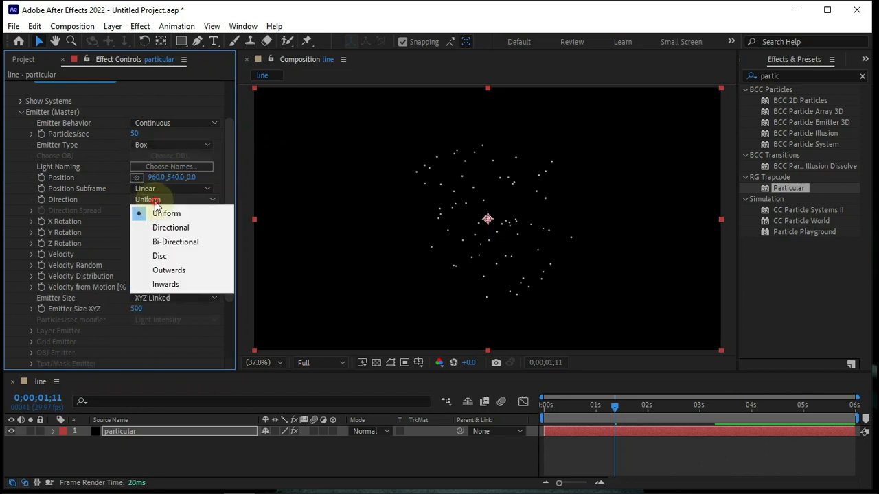
left_click(210, 248)
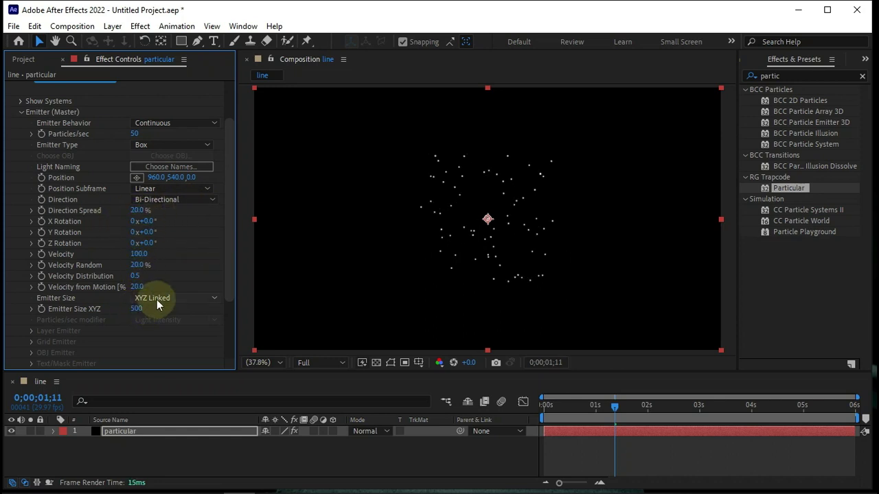
left_click(200, 298)
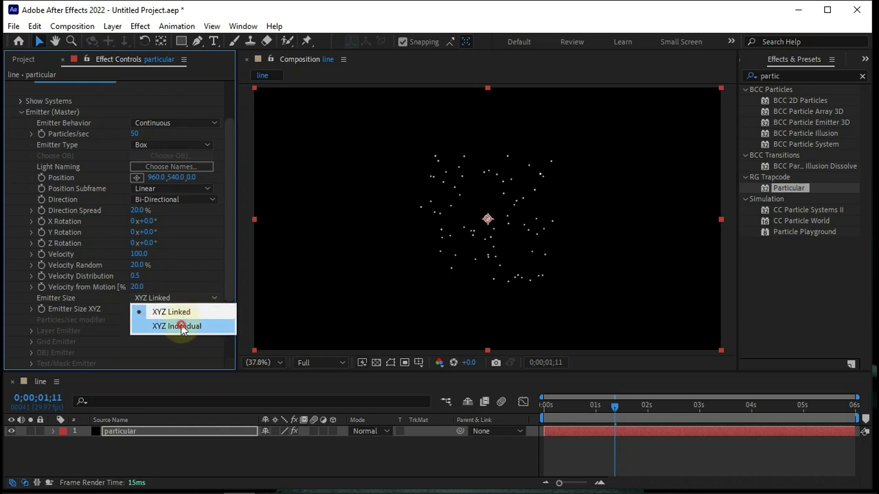
left_click(180, 324)
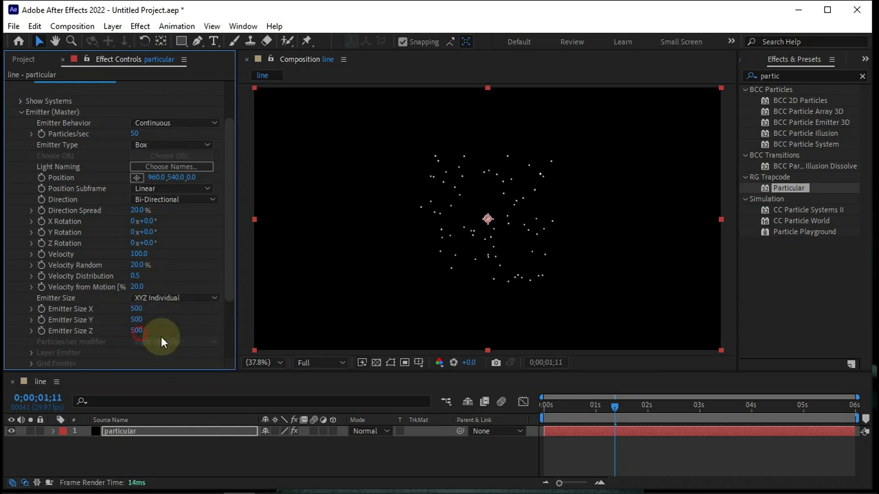
type("0")
key("Return")
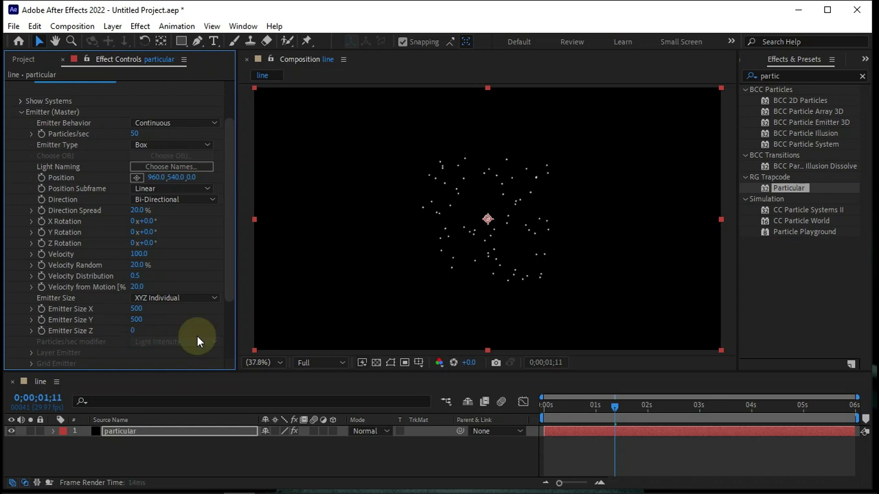
- Scrub the emitter size values to widen and heighten the particle box
mouse_move(136, 320)
left_mouse_down()
mouse_move(170, 327)
mouse_move(144, 330)
left_mouse_up()
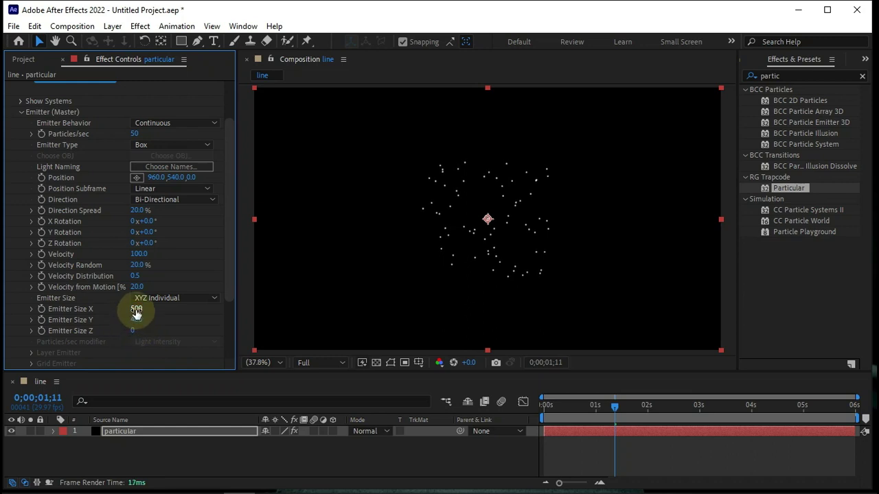
left_click_drag(136, 309, 642, 321)
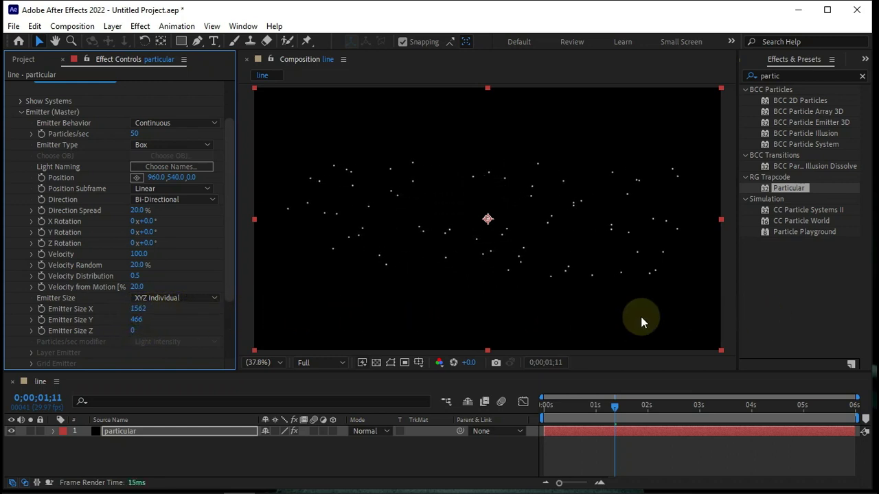
mouse_move(135, 320)
left_mouse_down()
mouse_move(168, 321)
mouse_move(112, 323)
mouse_move(226, 312)
left_mouse_up()
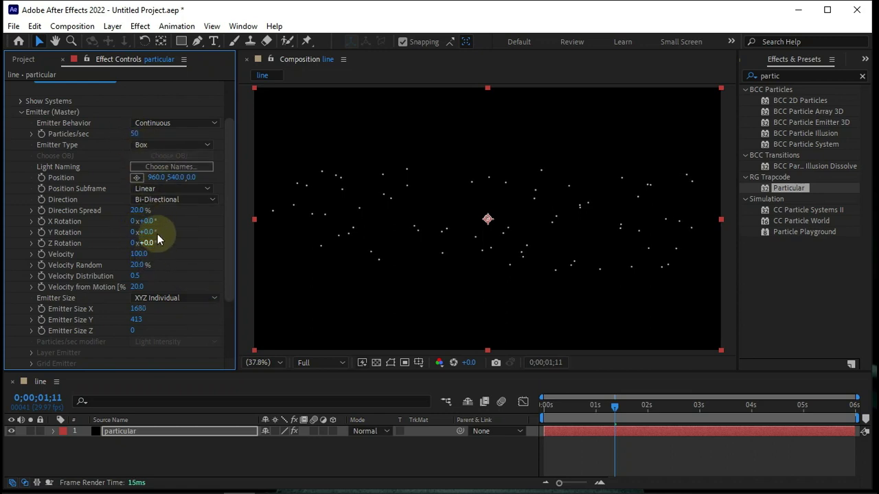
- Rotate the emitter 90° on X and move it to Position 965.3, 33.6 at the top
mouse_move(147, 232)
left_mouse_down()
mouse_move(174, 236)
mouse_move(172, 249)
left_mouse_up()
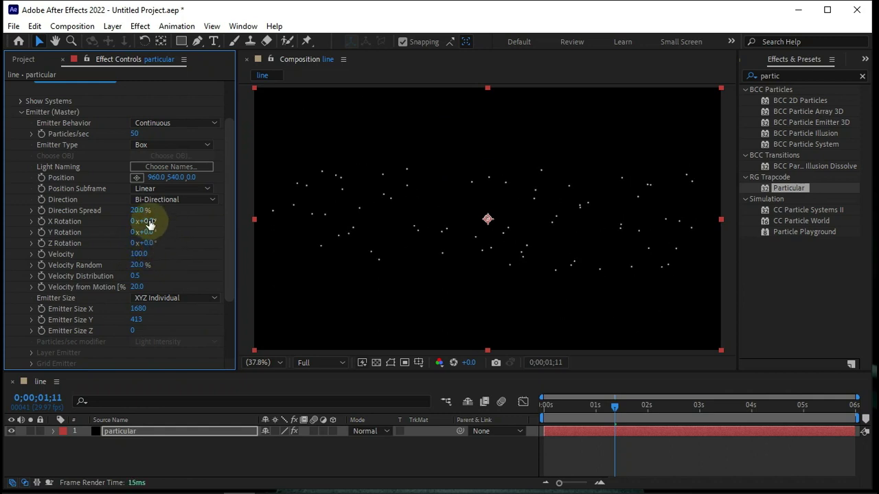
left_click_drag(171, 224, 239, 251)
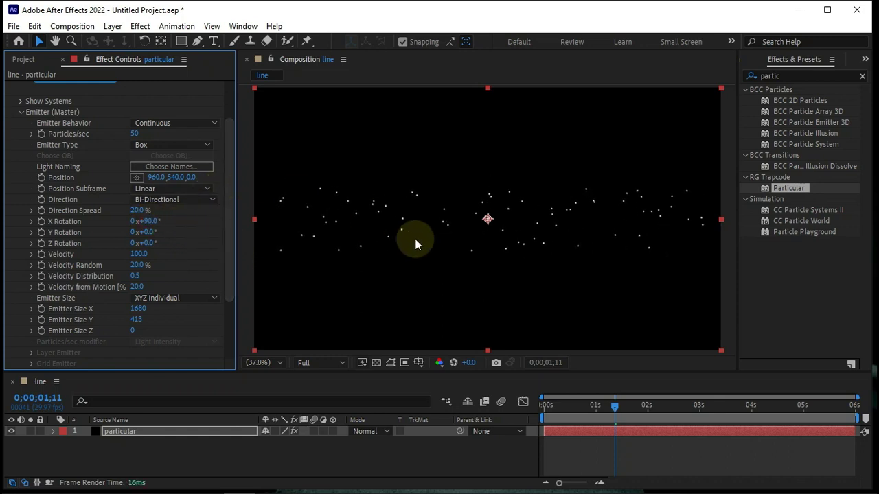
mouse_move(179, 177)
left_mouse_down()
mouse_move(234, 185)
mouse_move(107, 215)
left_mouse_up()
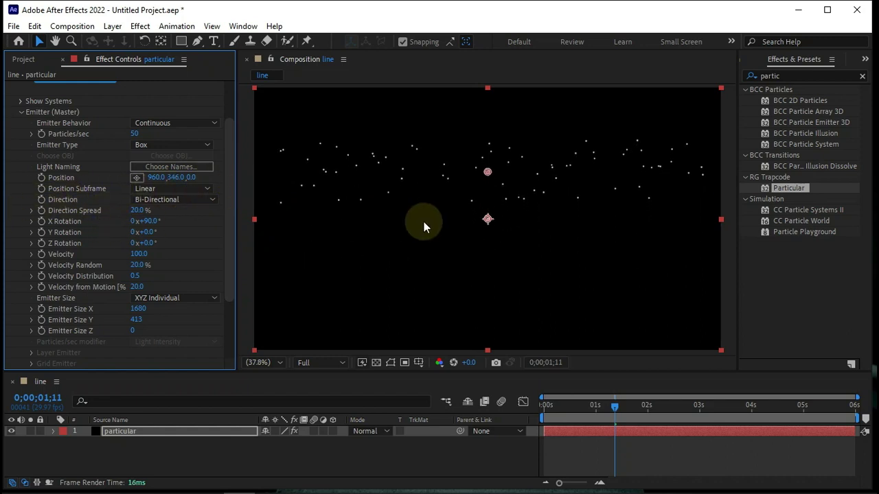
left_click_drag(486, 161, 488, 101)
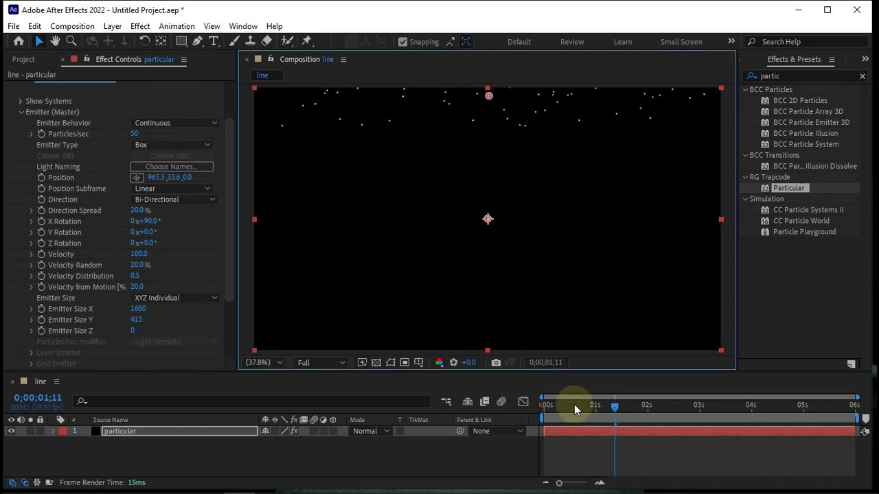
- Preview the particle motion along the timeline, then change Velocity from 100 to 10
left_click(551, 406)
left_click_drag(551, 407, 786, 412)
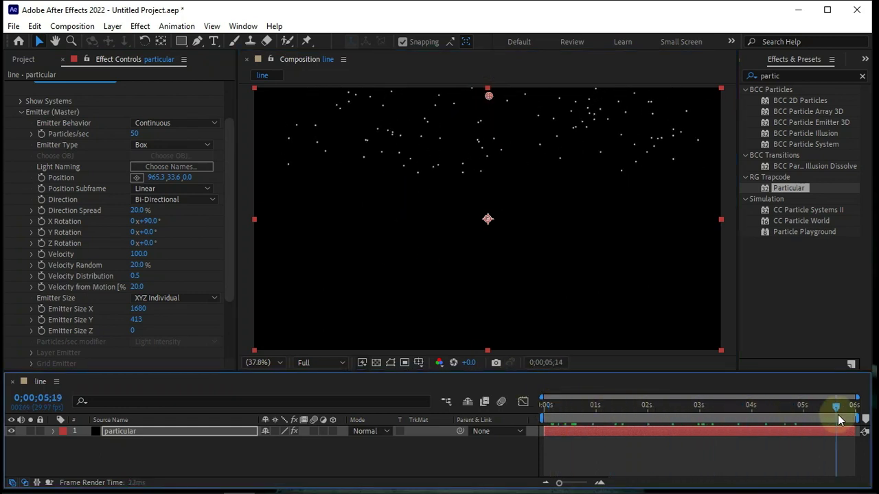
left_click_drag(683, 430, 741, 428)
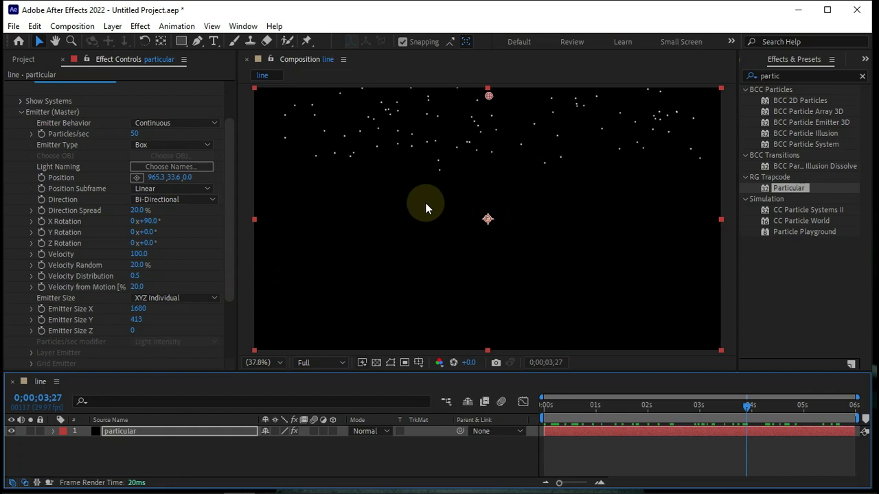
left_click(138, 254)
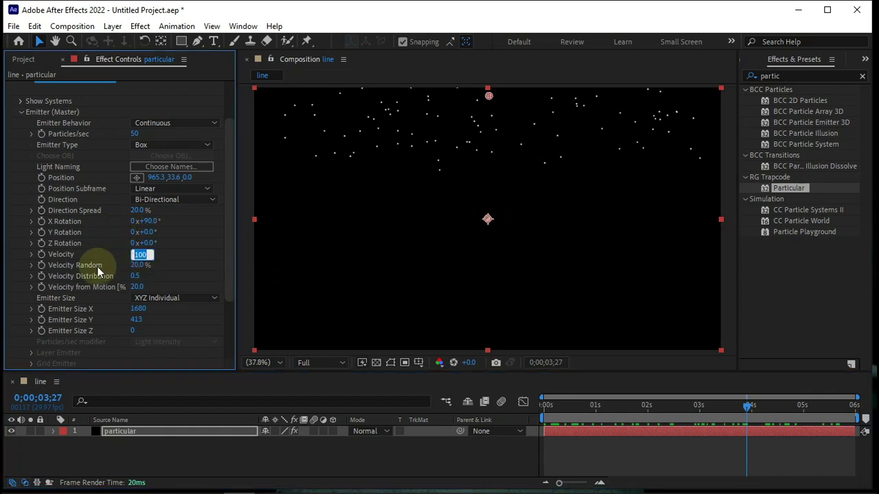
type("10")
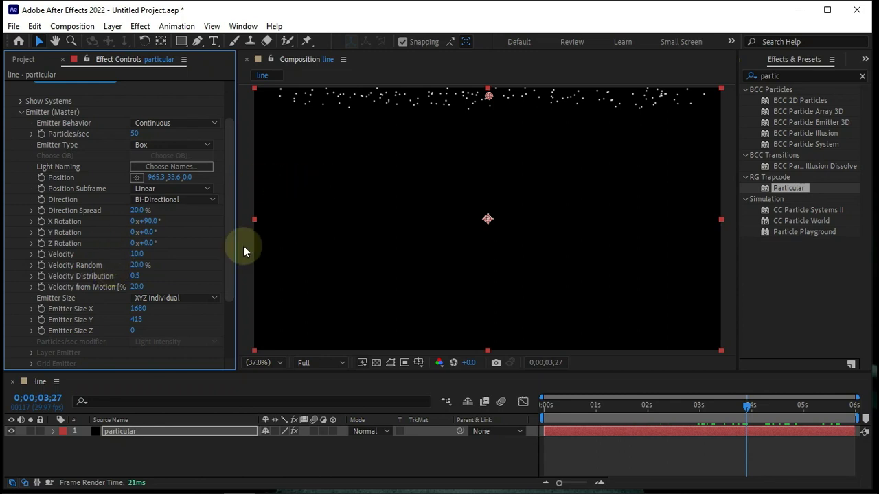
- Expand Physics (Master) and scrub Gravity up to 103, previewing the fall around the 2-second mark
scroll(121, 267, "down", 2)
scroll(122, 268, "down", 1)
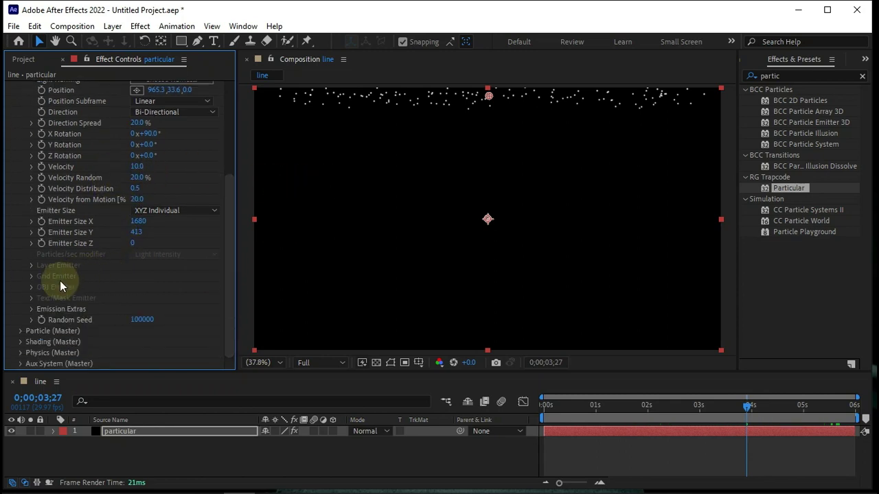
left_click(20, 353)
scroll(108, 261, "down", 2)
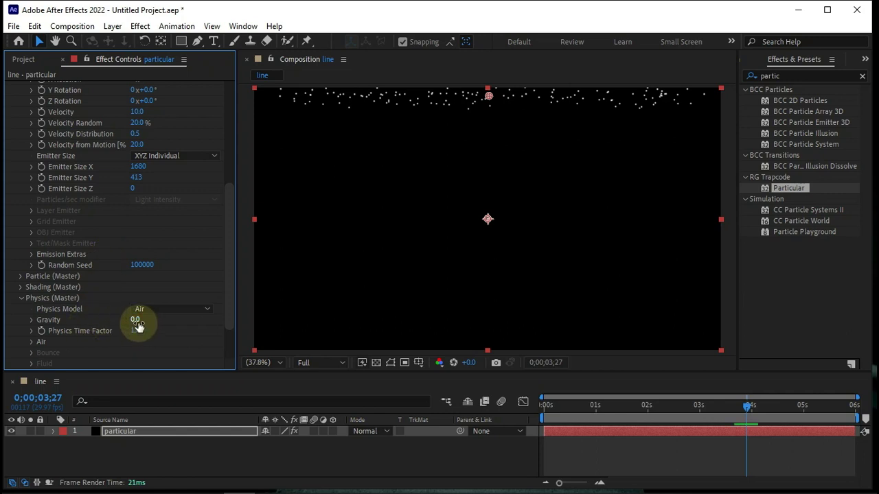
mouse_move(136, 320)
left_mouse_down()
mouse_move(198, 323)
mouse_move(186, 326)
left_mouse_up()
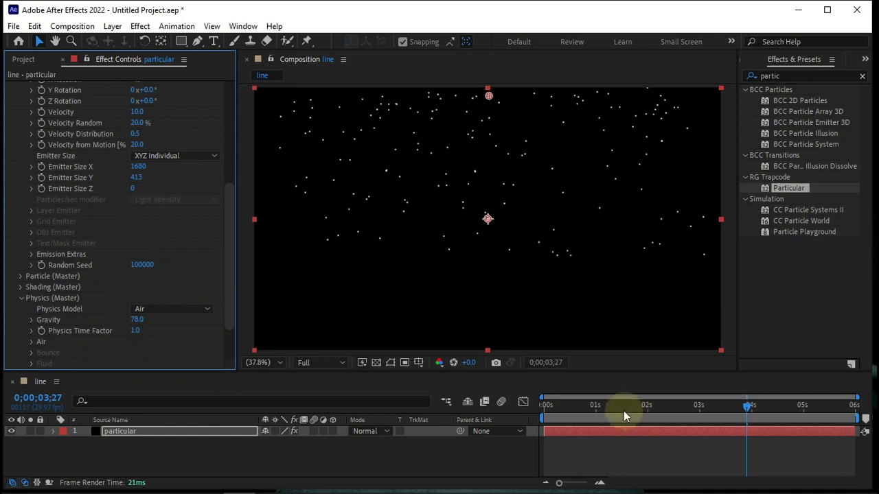
left_click_drag(624, 411, 841, 411)
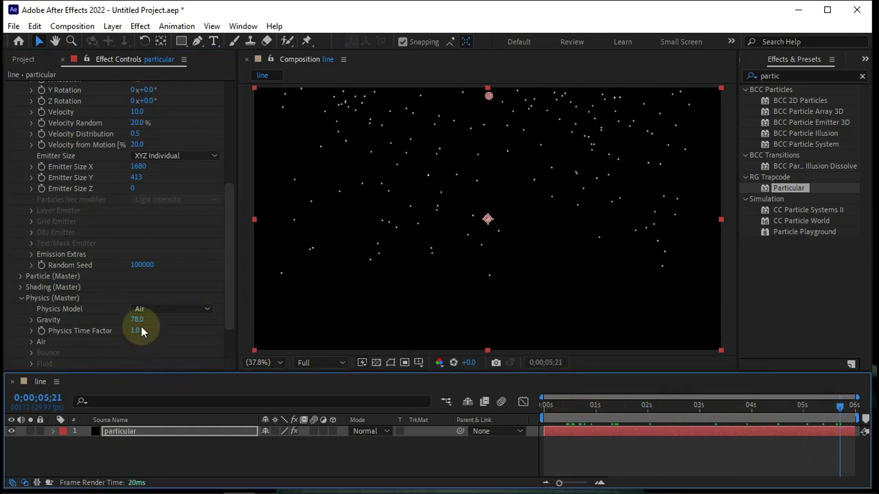
left_click_drag(138, 320, 153, 321)
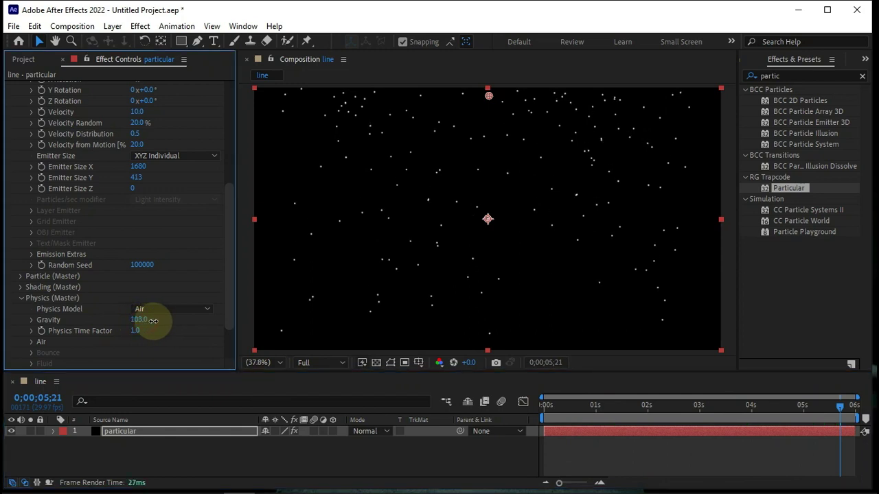
left_click(580, 417)
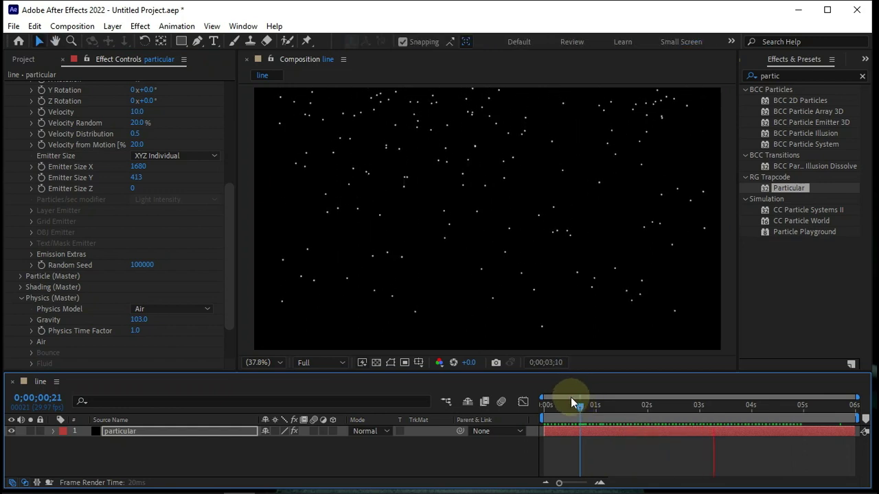
left_click(623, 411)
left_click_drag(636, 417, 647, 414)
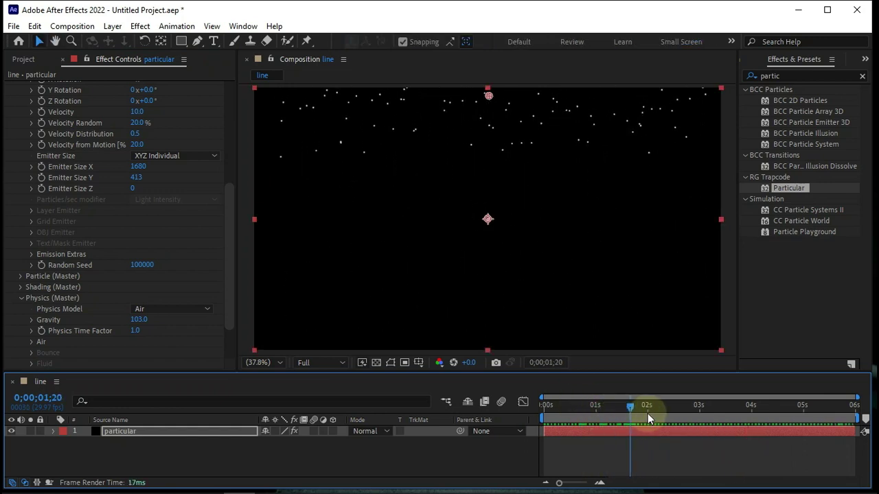
- Expand Particle (Master), set Size to 4, and expand Aux System (Master)
left_click(21, 277)
scroll(69, 273, "down", 5)
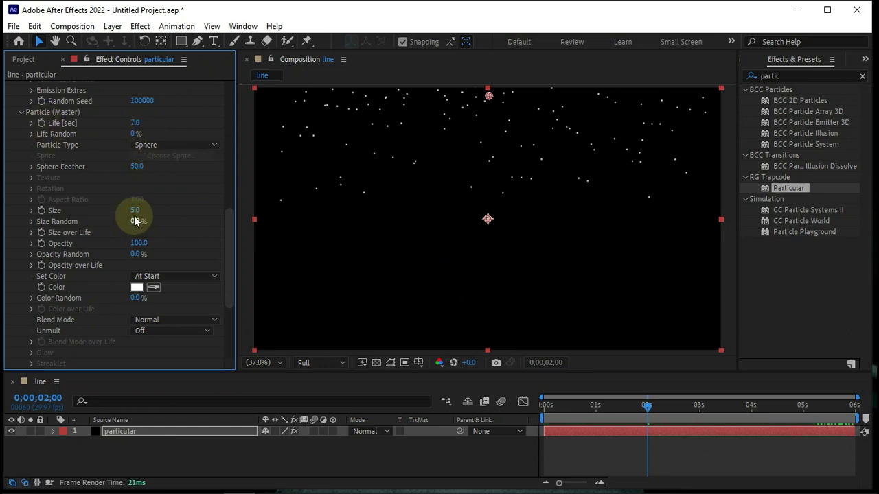
type("4")
key("Return")
scroll(83, 237, "down", 4)
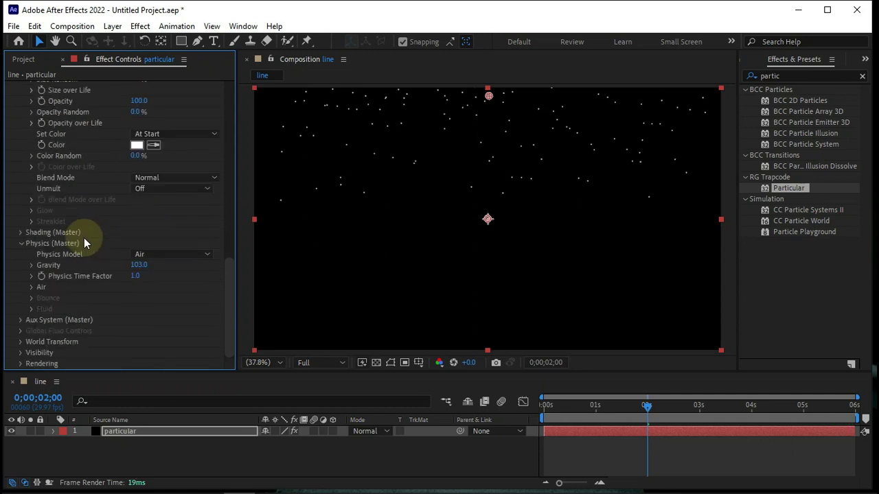
left_click(22, 321)
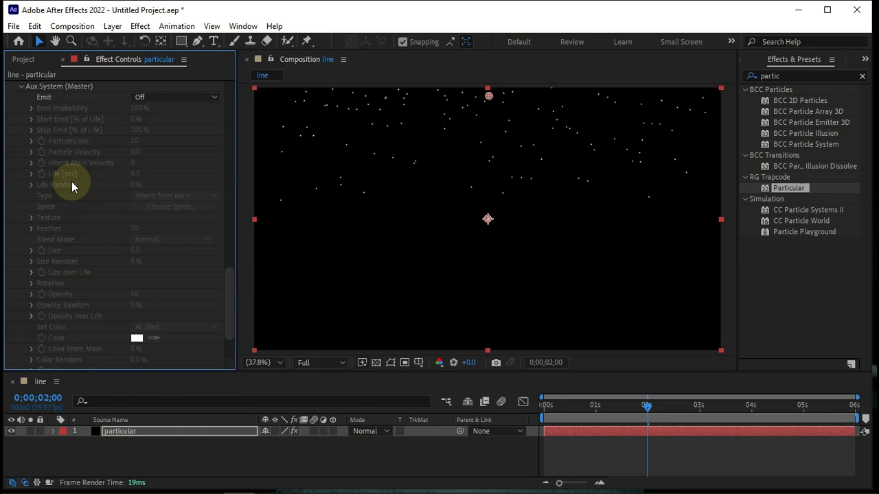
- Set the Aux System Emit to Continuously with 200 particles per second
left_click(163, 98)
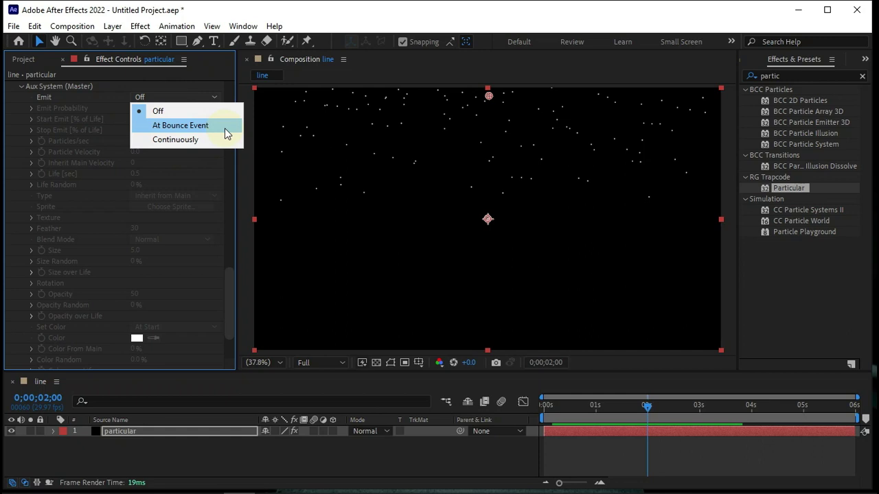
left_click(210, 141)
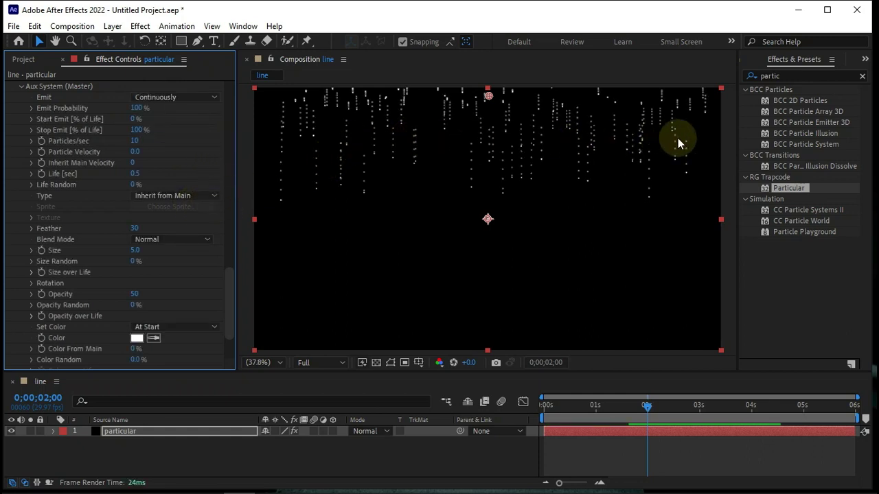
left_click(137, 142)
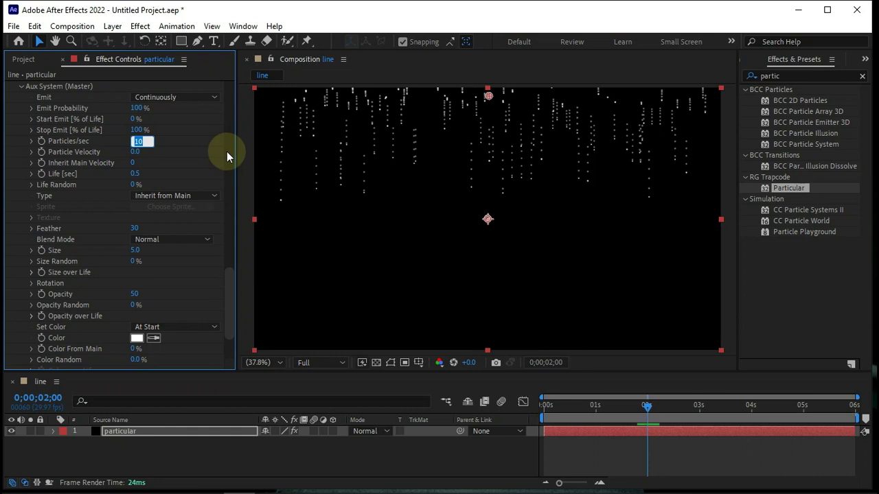
type("200")
key("Return")
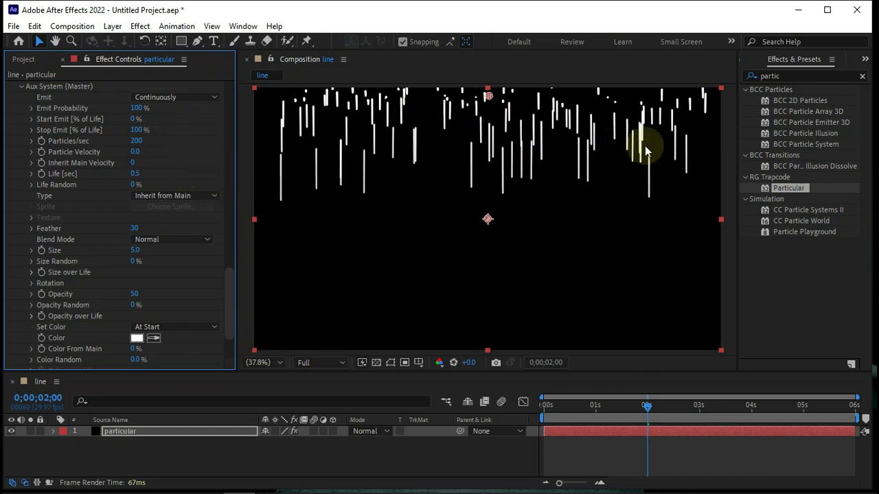
- Lengthen the auxiliary particle life to 9 seconds while checking the emitter above the frame
key("period")
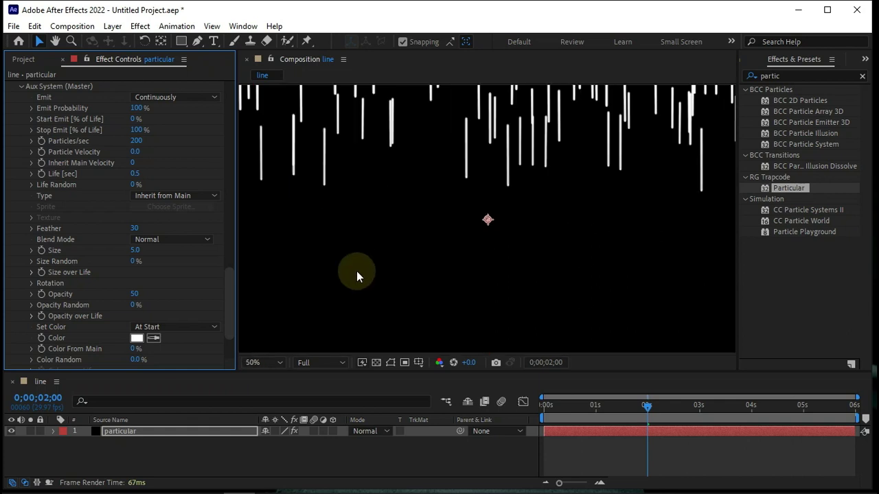
key("comma")
key("comma")
left_click_drag(488, 140, 488, 101)
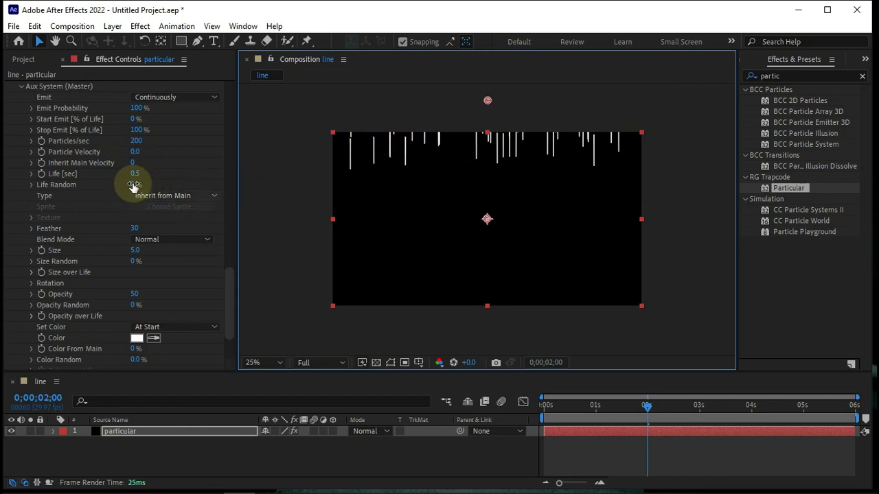
left_click_drag(135, 173, 142, 176)
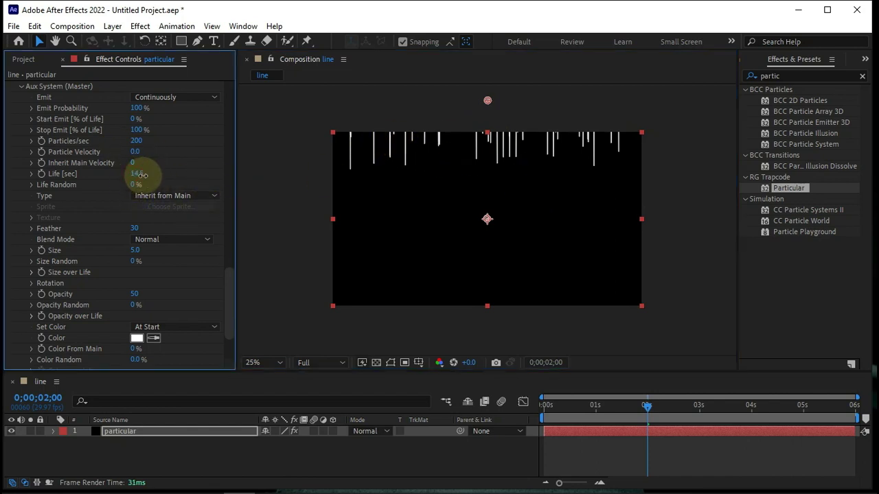
left_click_drag(487, 103, 487, 143)
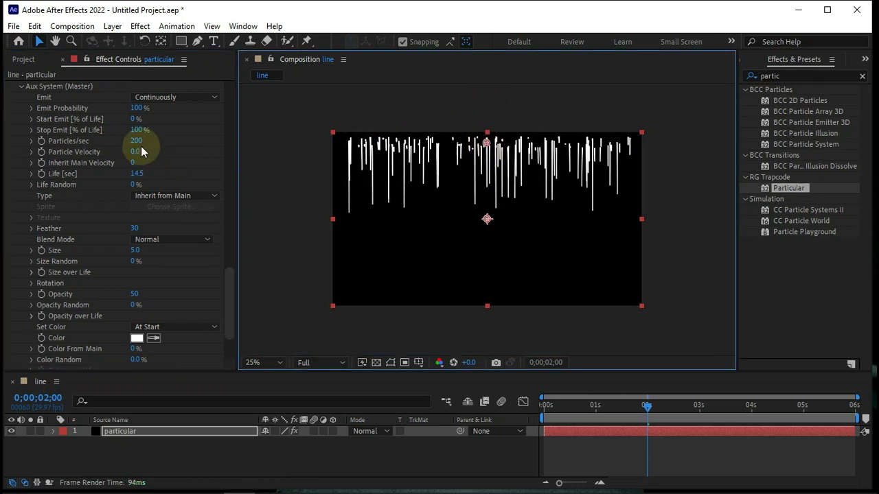
mouse_move(143, 176)
left_mouse_down()
mouse_move(149, 180)
mouse_move(134, 187)
left_mouse_up()
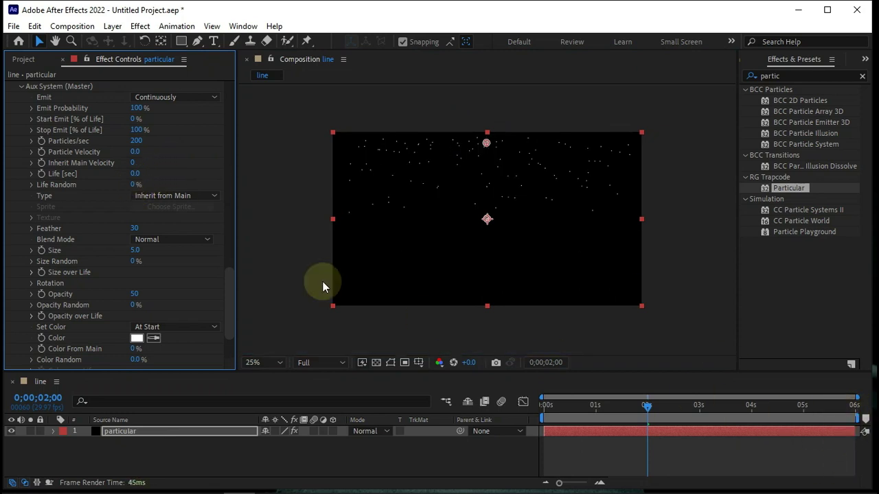
left_click(137, 174)
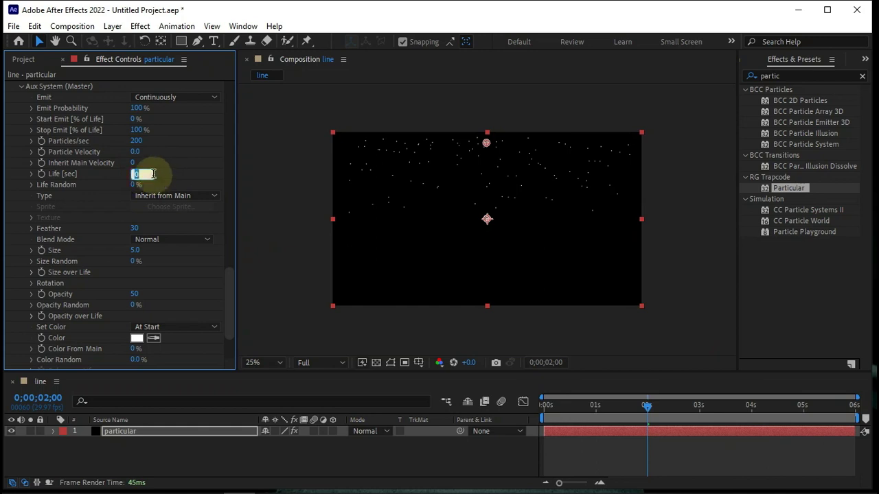
type("9")
left_click(153, 176)
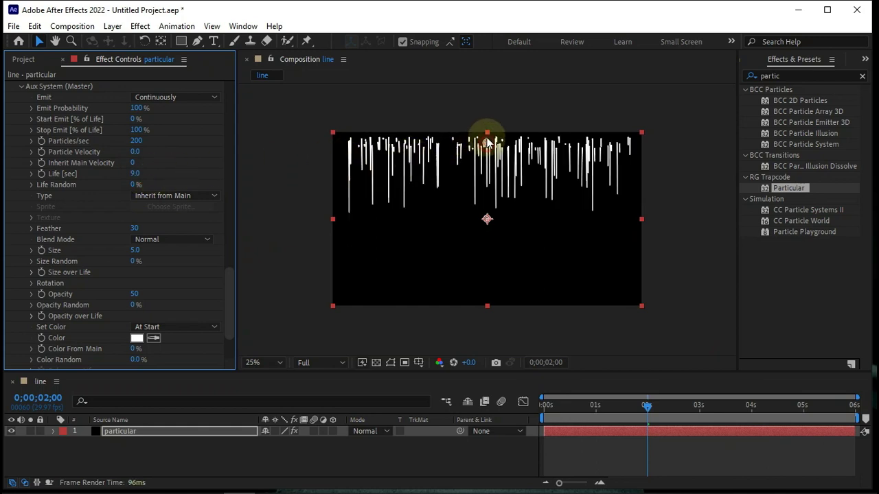
- Place the emitter at the composition's top edge, fit the view, and preview later frames
left_click_drag(487, 142, 487, 133)
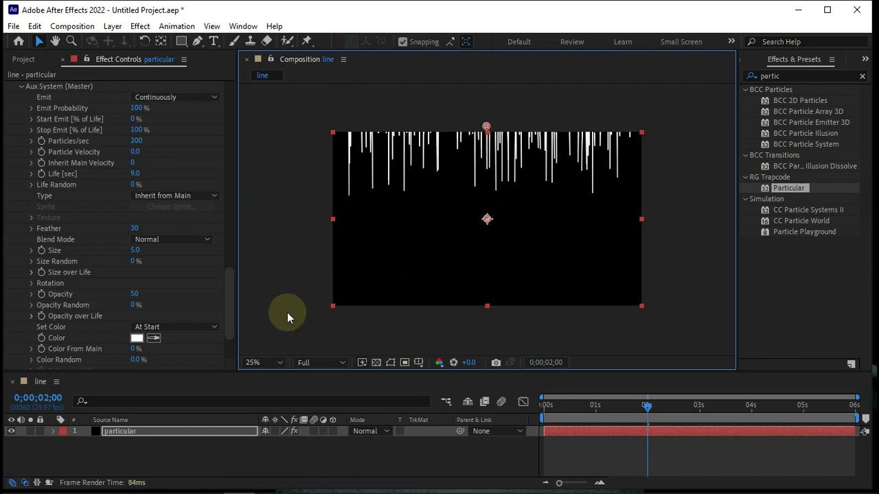
left_click(260, 364)
left_click(255, 132)
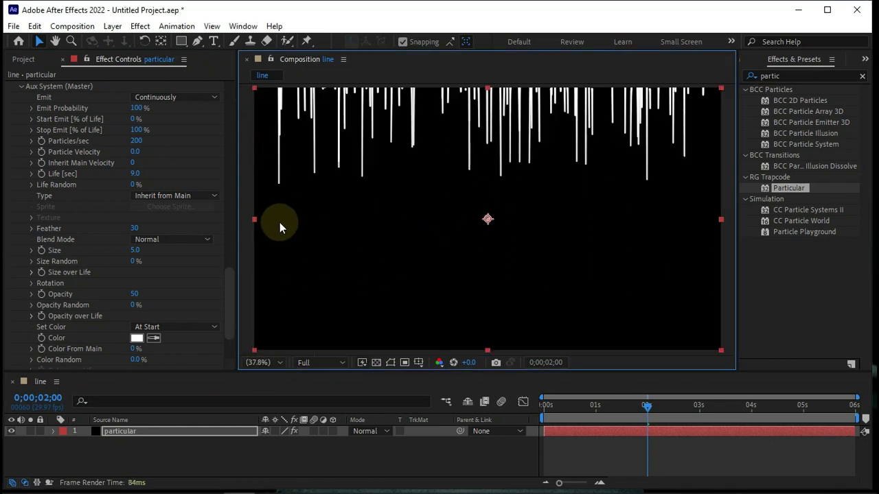
left_click_drag(647, 405, 831, 407)
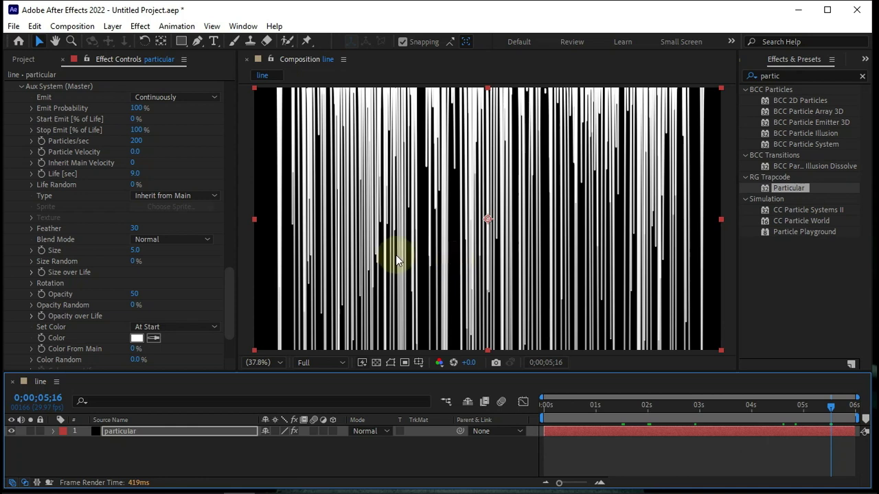
scroll(142, 230, "up", 3)
scroll(143, 232, "up", 4)
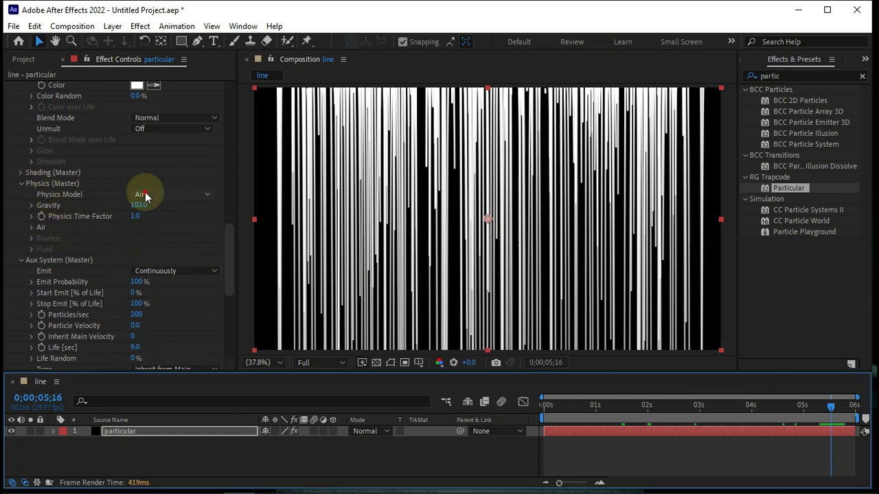
- Change the Physics Model from Air to Bounce and expand the Bounce settings
left_click(141, 195)
left_click(168, 224)
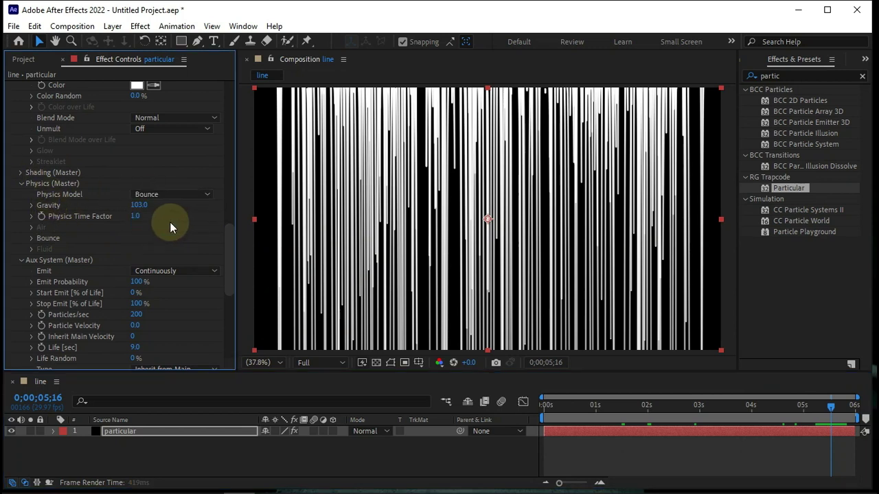
left_click(31, 239)
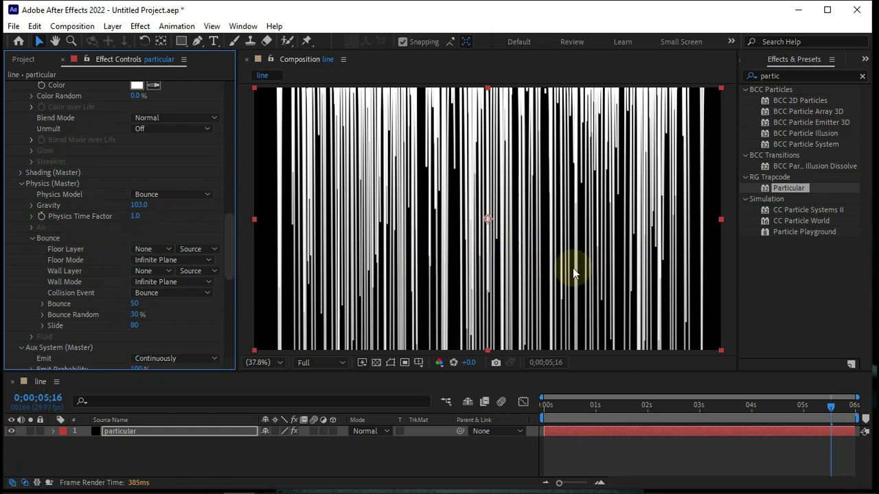
- Create a new full-frame red solid named 'floor' from the viewer's context menu
right_click(151, 453)
left_click(233, 296)
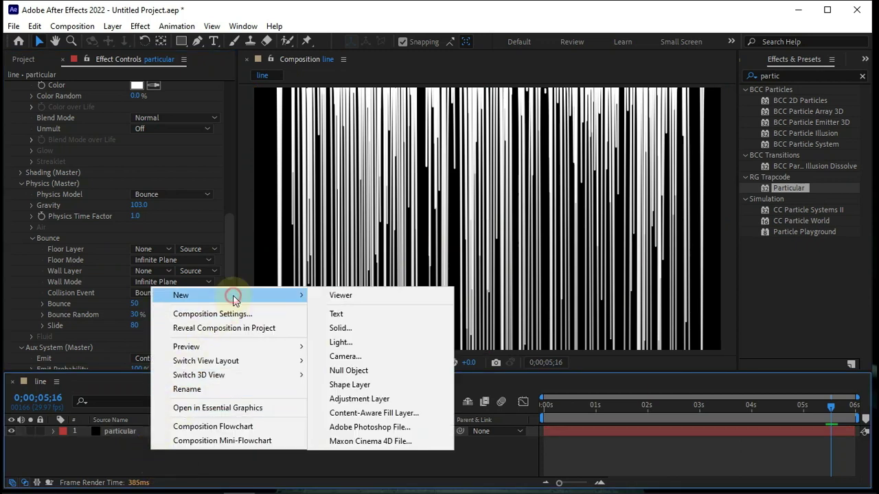
left_click(385, 329)
type("fl")
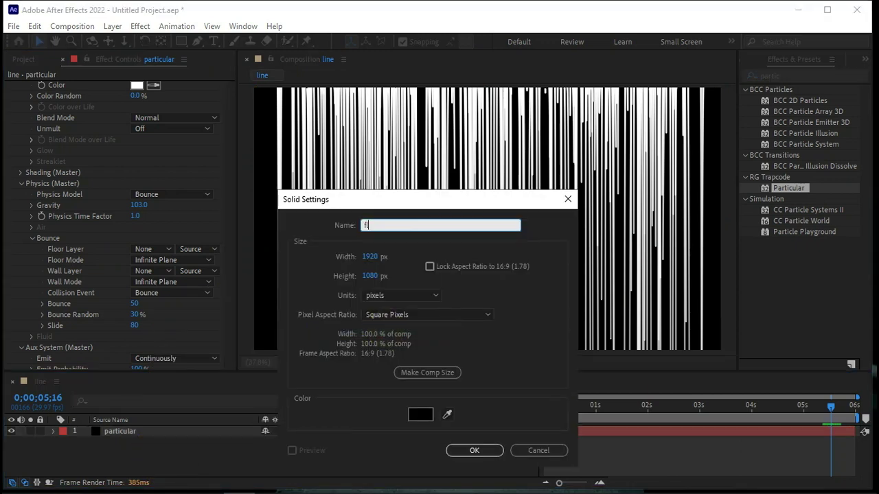
type("oor")
left_click(420, 415)
left_click_drag(136, 237, 138, 224)
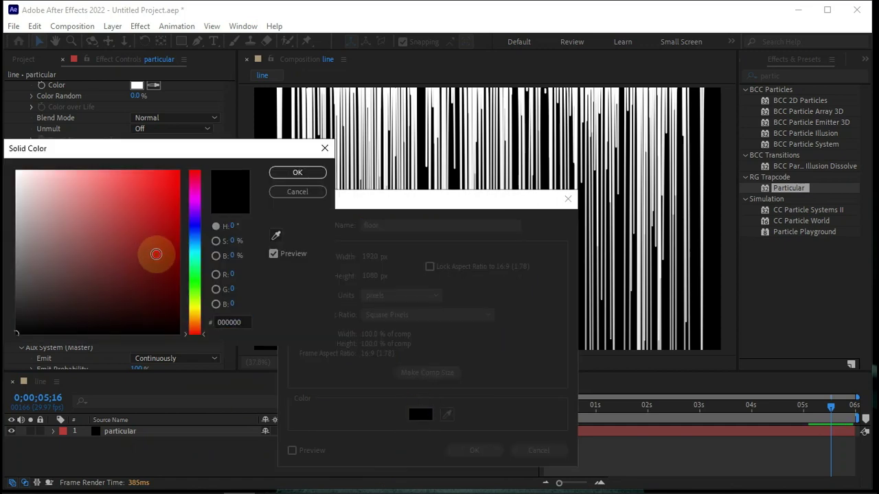
left_click(295, 173)
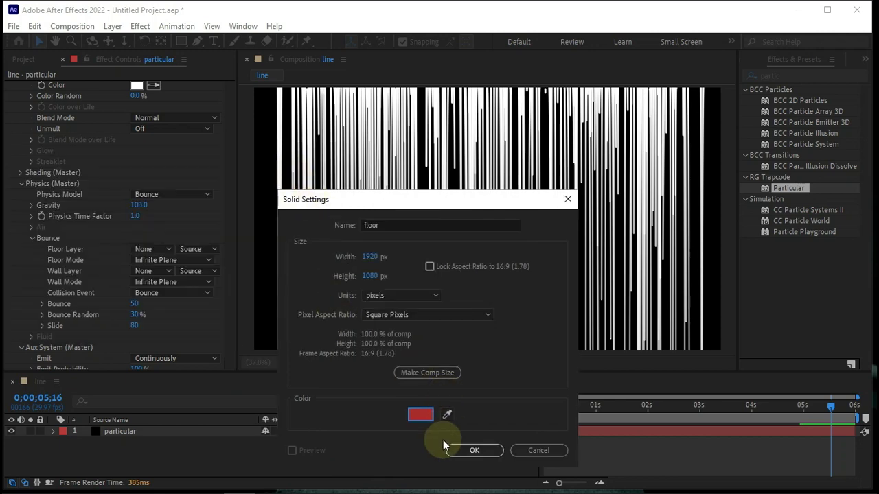
left_click(474, 450)
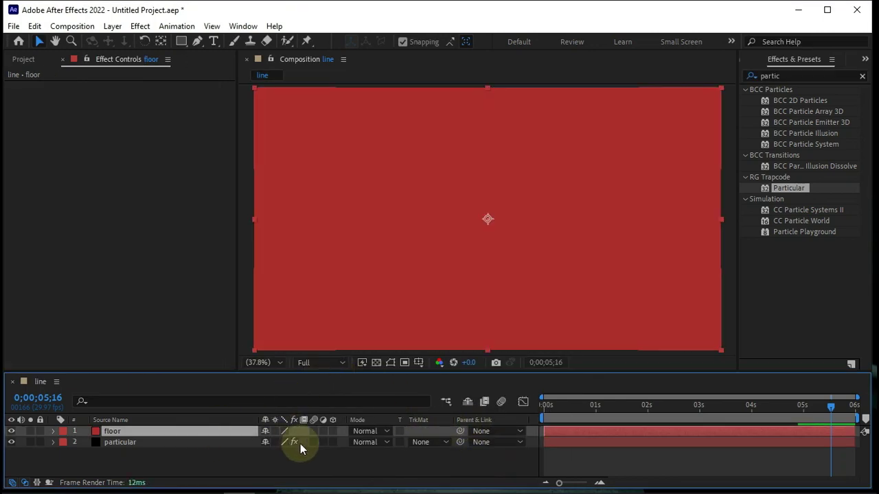
- Make the floor layer 3D, tilt it back, and scale it up (Z 253, Y 350)
left_click(332, 431)
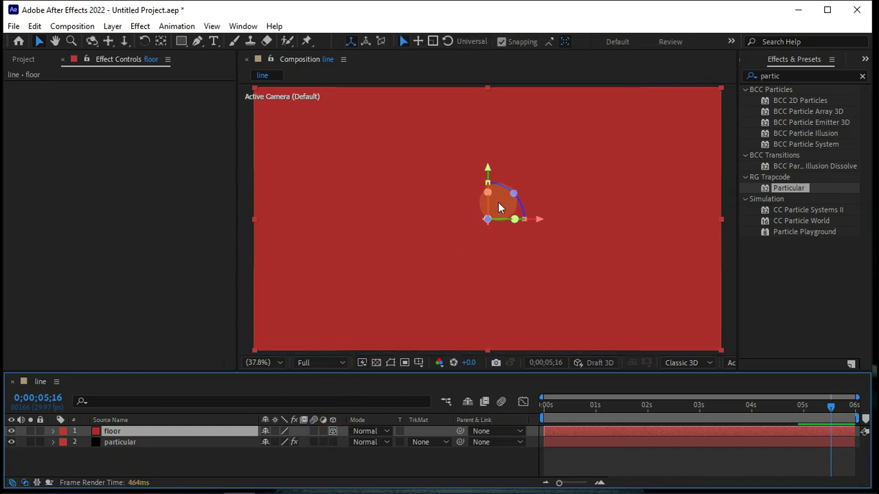
mouse_move(488, 193)
left_mouse_down()
mouse_move(489, 205)
mouse_move(490, 180)
mouse_move(485, 212)
left_mouse_up()
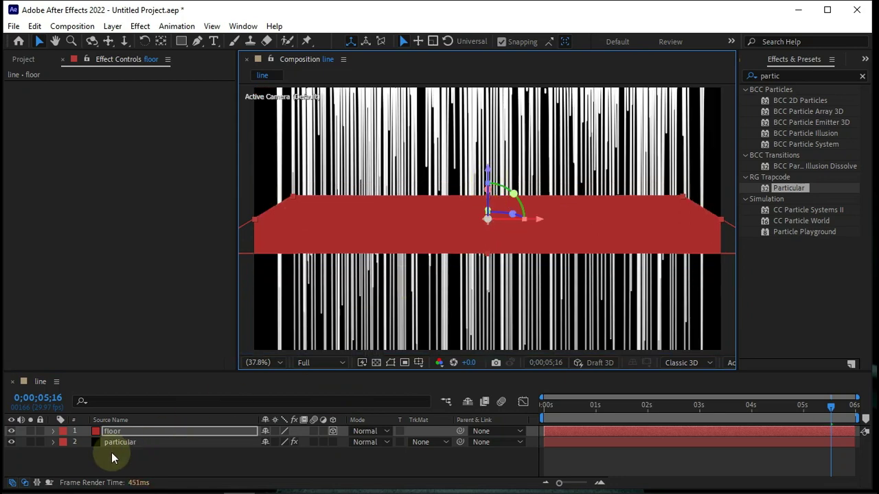
left_click(167, 431)
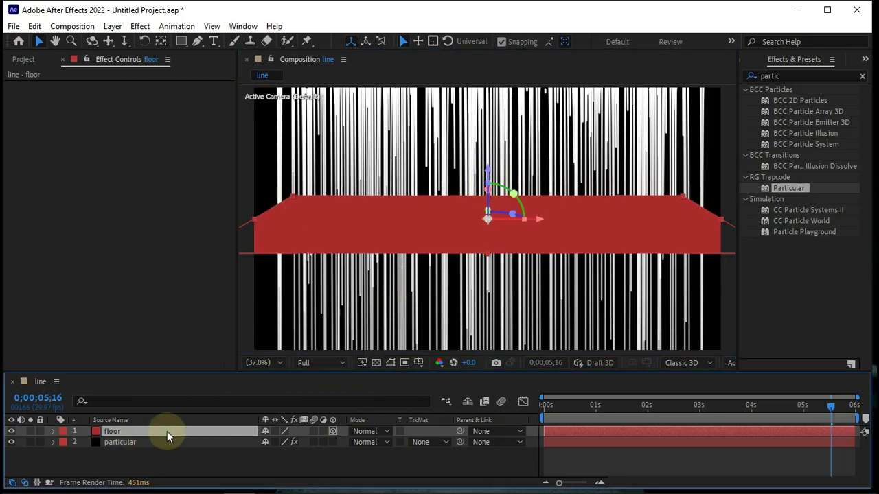
key("r")
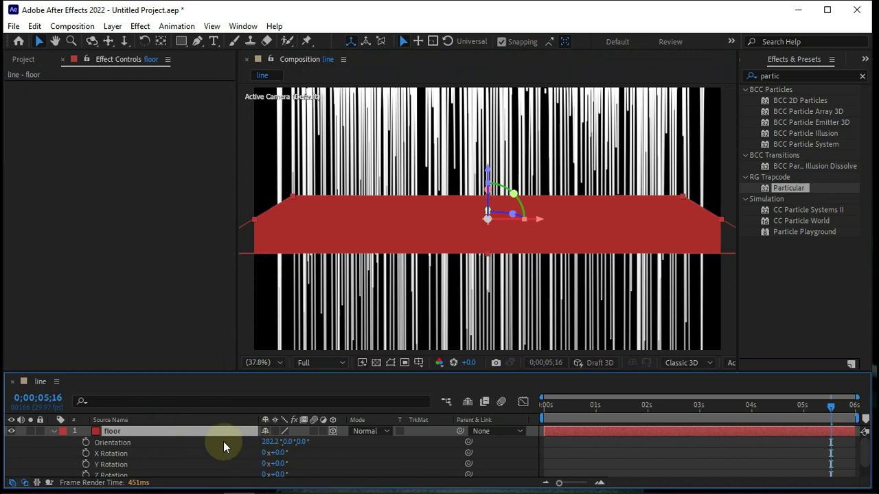
key("s")
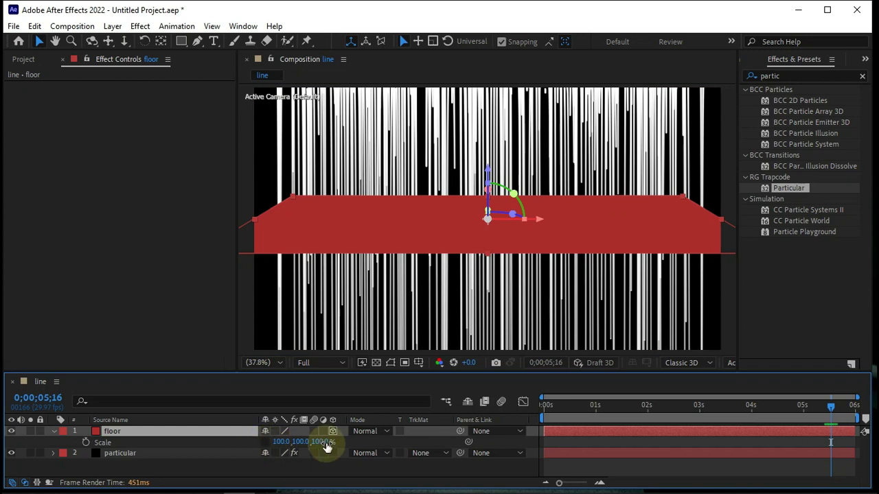
left_click_drag(320, 441, 429, 444)
mouse_move(284, 455)
left_mouse_down()
mouse_move(300, 443)
mouse_move(464, 430)
left_mouse_up()
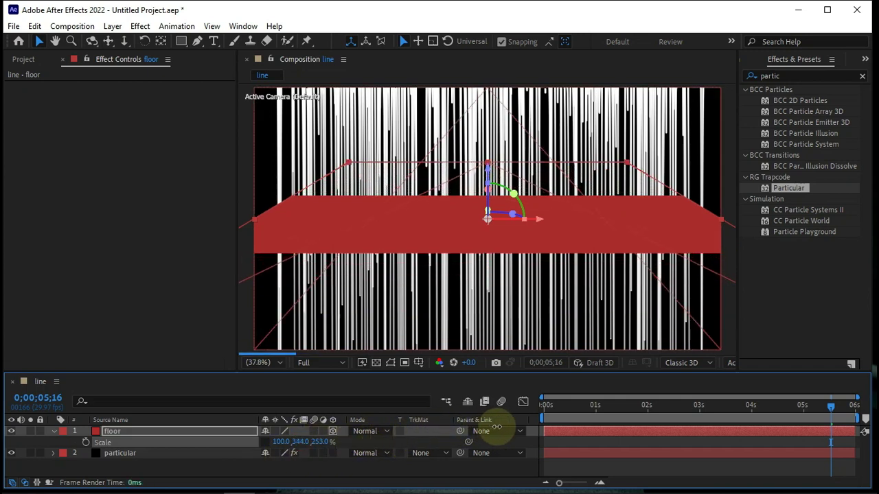
mouse_move(464, 430)
left_mouse_down()
mouse_move(275, 466)
mouse_move(303, 443)
mouse_move(396, 453)
left_mouse_up()
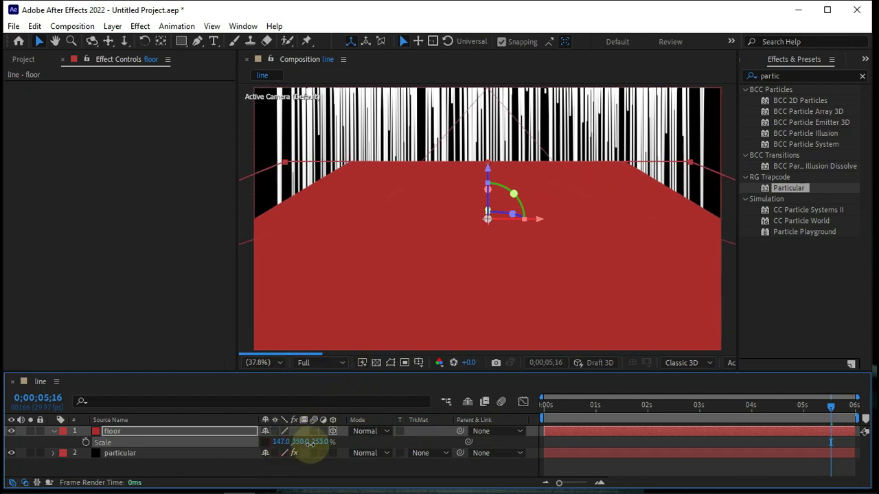
- Lower the floor, fine-tune its orientation, and move it below the particular layer
left_click_drag(513, 193, 490, 191)
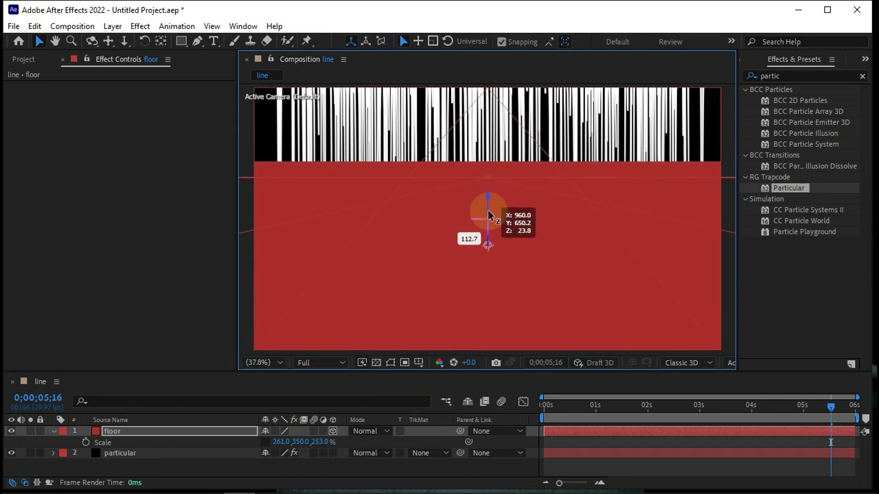
left_click_drag(489, 190, 486, 241)
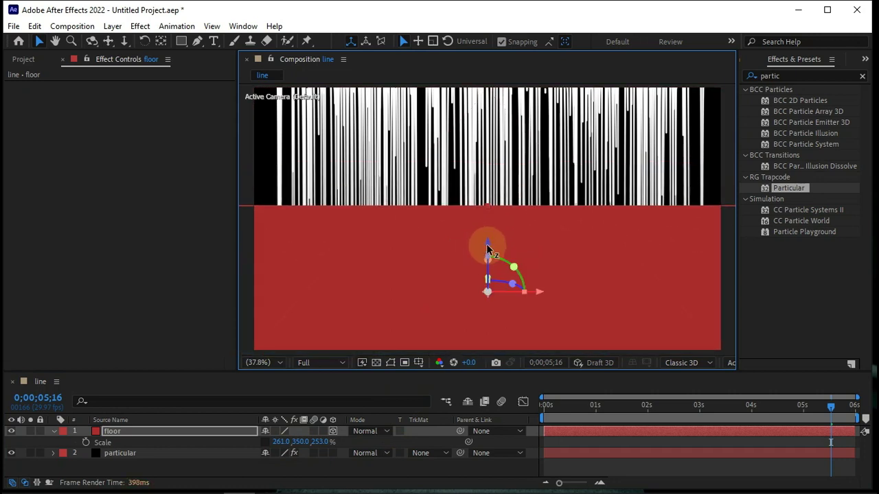
left_click_drag(488, 287, 489, 270)
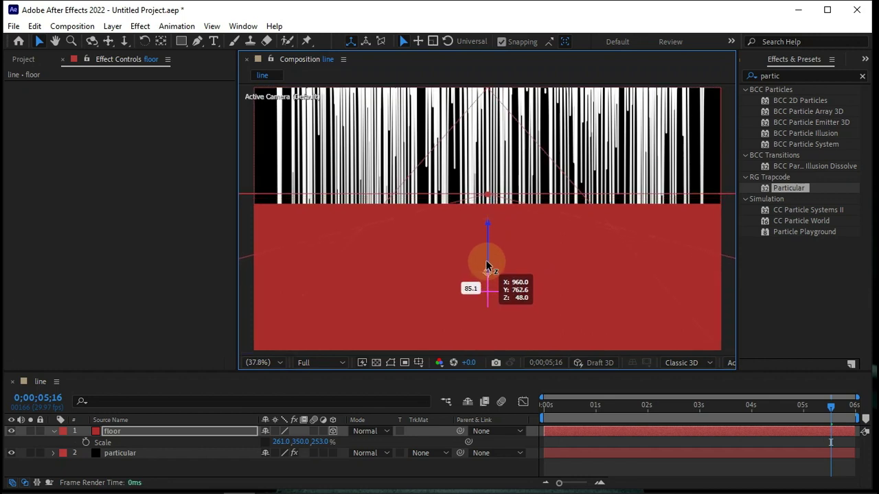
left_click(192, 432)
key("r")
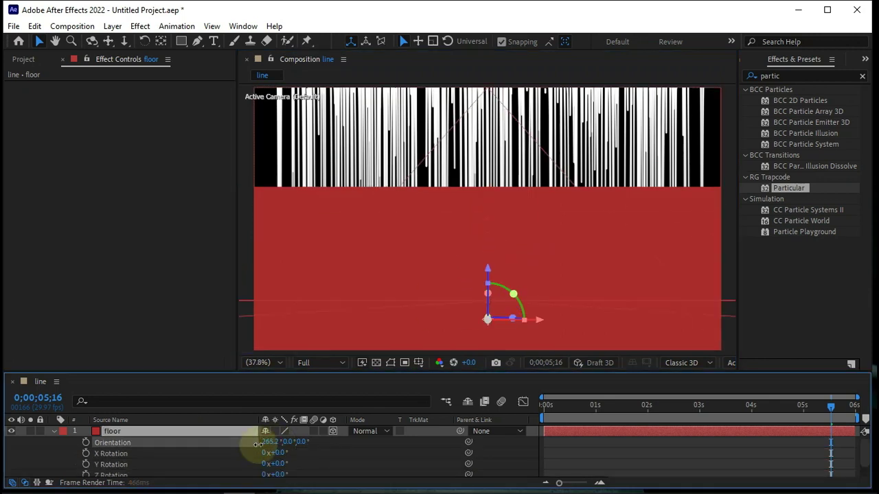
mouse_move(264, 442)
left_mouse_down()
mouse_move(264, 464)
mouse_move(294, 465)
mouse_move(274, 453)
left_mouse_up()
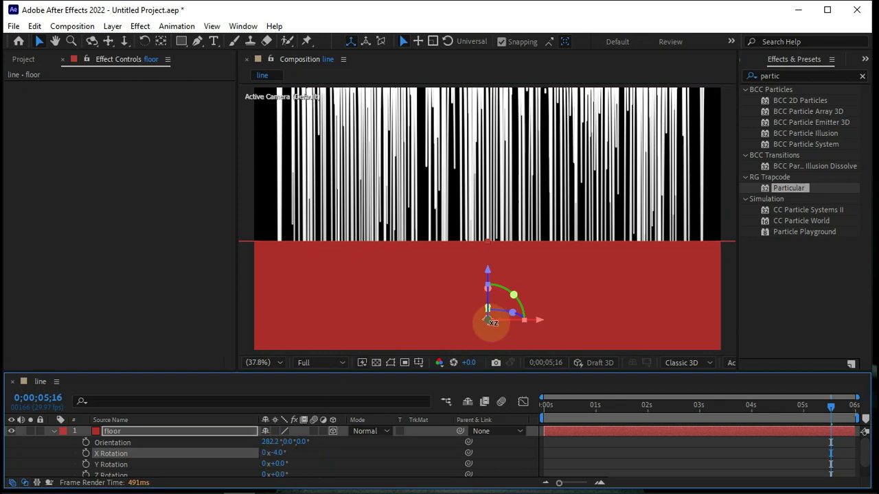
left_click(54, 431)
left_click_drag(121, 430, 130, 451)
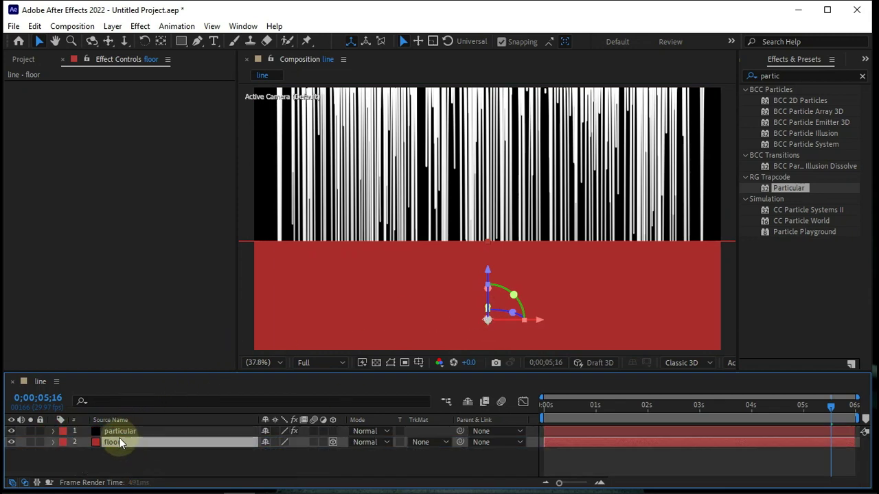
- Push the Particular emitter back in depth and set 10 particles per second
left_click(119, 434)
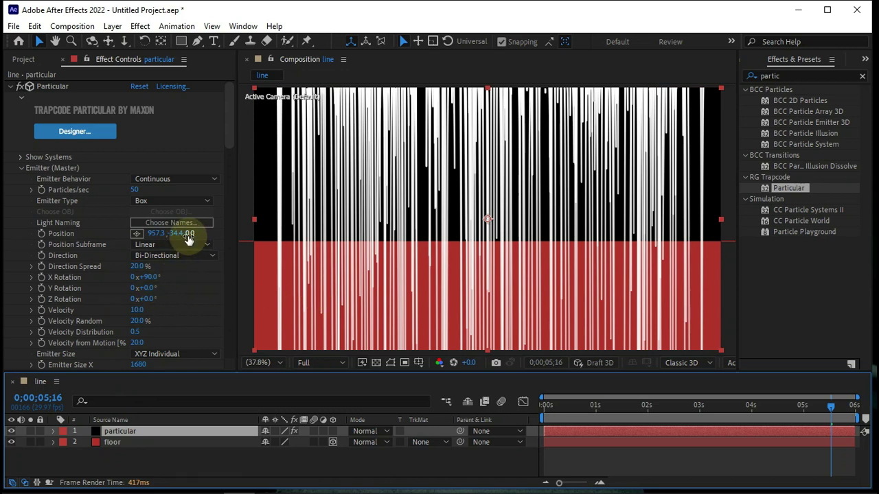
left_click_drag(176, 234, 407, 236)
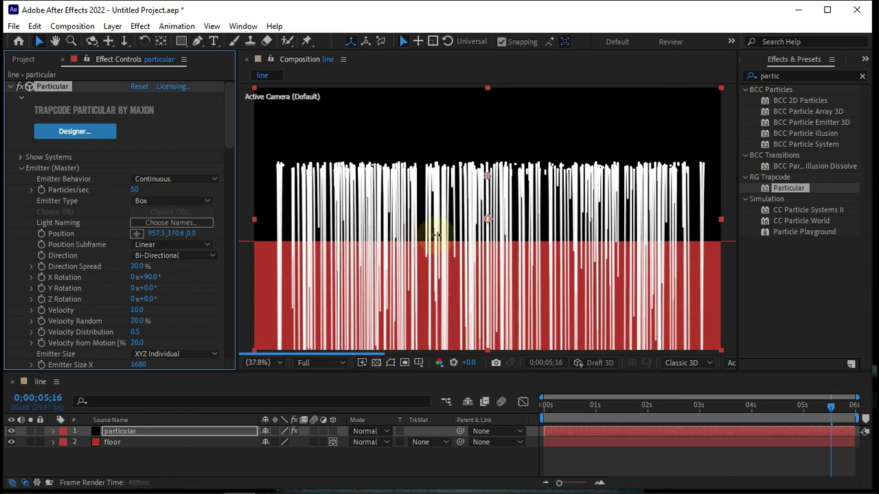
left_click_drag(408, 235, 417, 235)
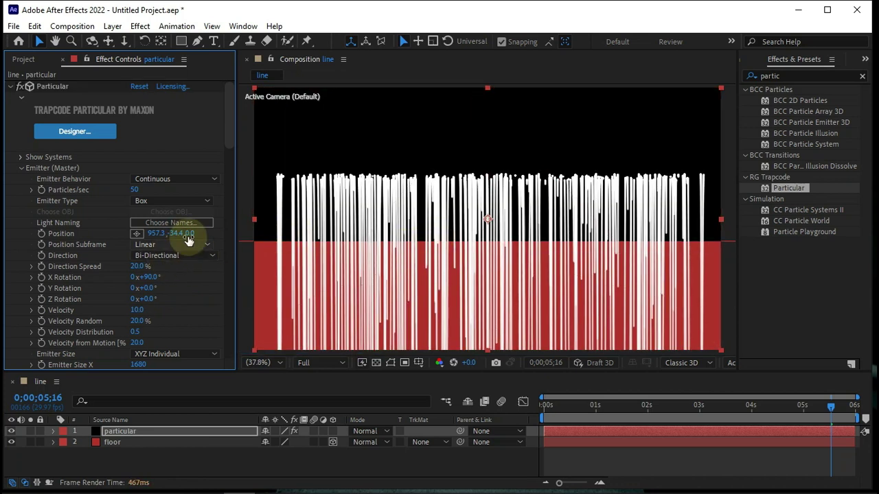
left_click_drag(176, 233, 589, 258)
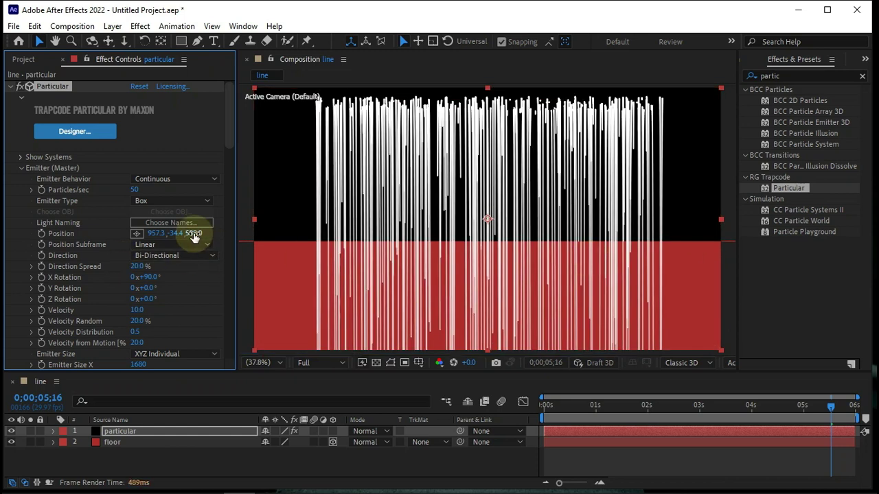
mouse_move(193, 234)
left_mouse_down()
mouse_move(352, 243)
mouse_move(336, 250)
left_mouse_up()
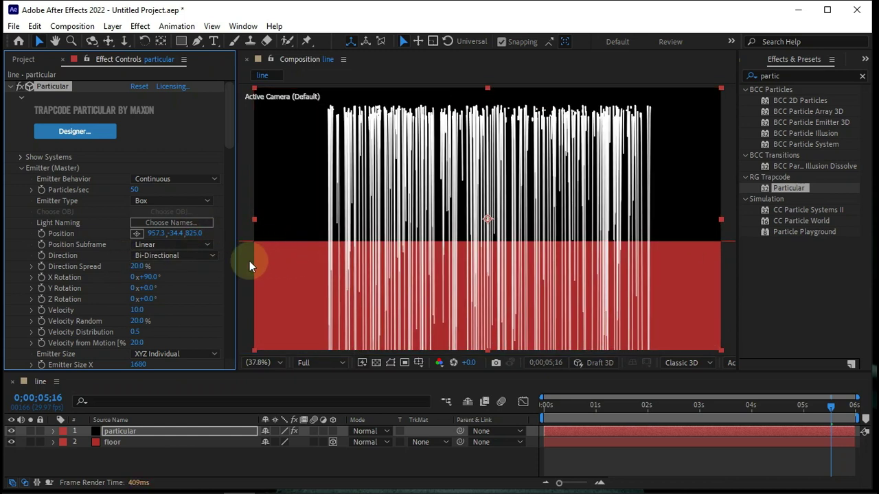
left_click(135, 191)
type("10")
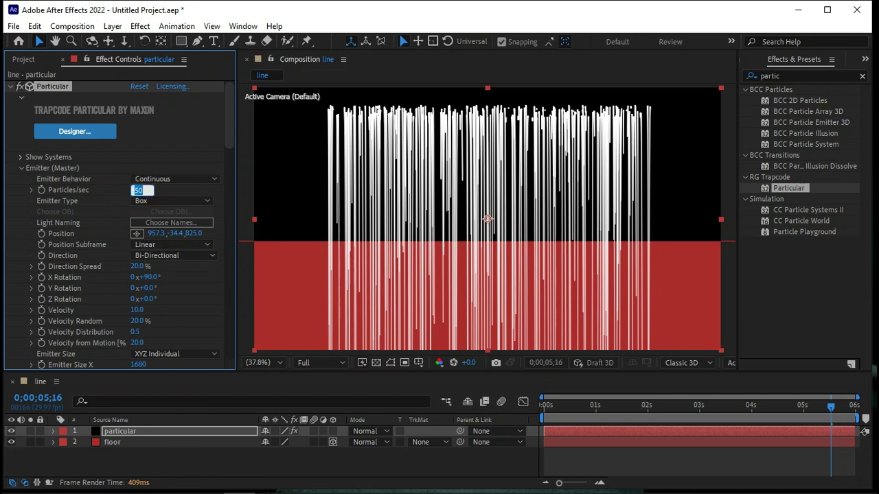
key("Return")
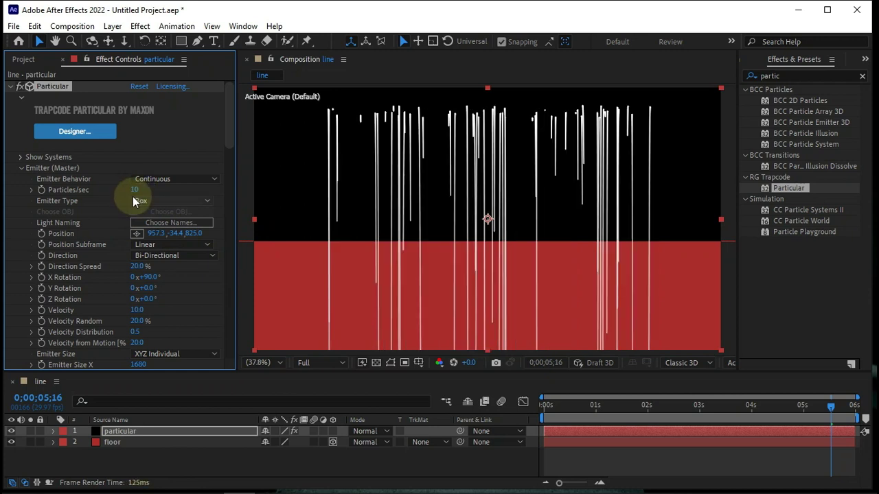
- Move the emitter to depth 2135 and raise its Y position to -547.4
left_click_drag(194, 233, 557, 267)
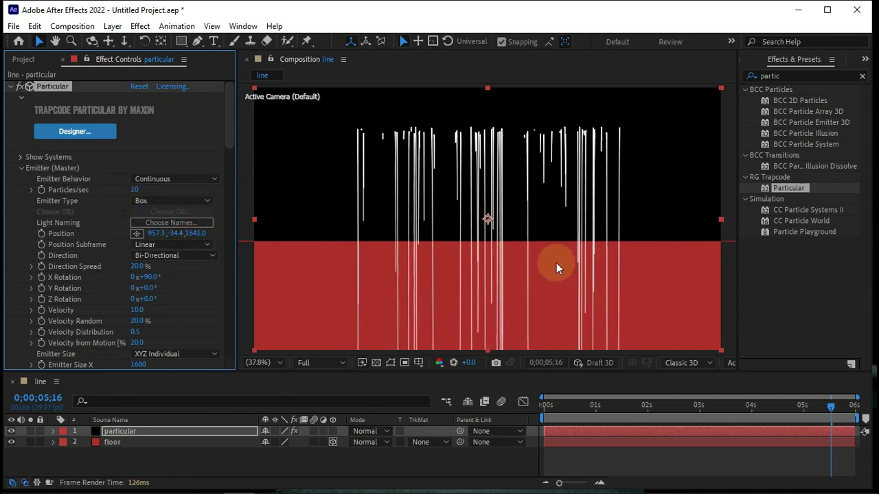
left_click_drag(195, 234, 351, 266)
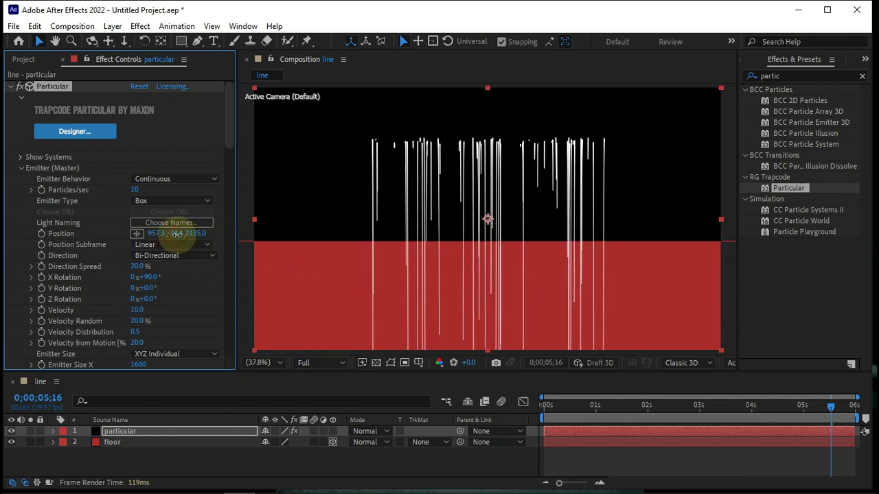
left_click_drag(177, 234, 75, 247)
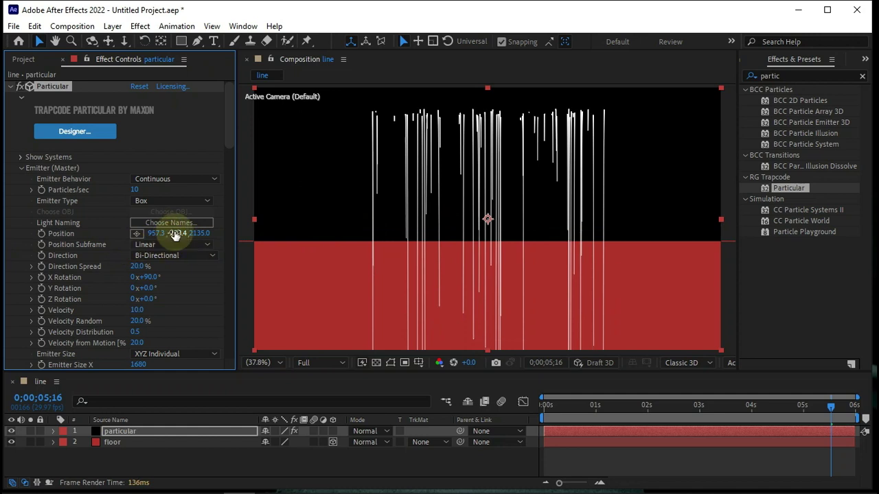
left_click_drag(172, 233, 20, 251)
left_click_drag(177, 234, 95, 242)
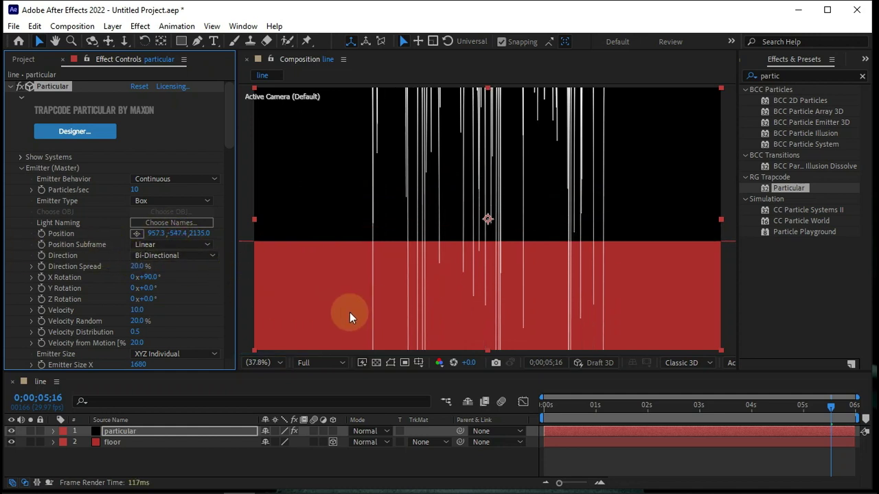
- Set the Bounce Floor Layer to the floor layer
scroll(106, 301, "down", 1)
scroll(107, 301, "down", 10)
scroll(80, 297, "down", 5)
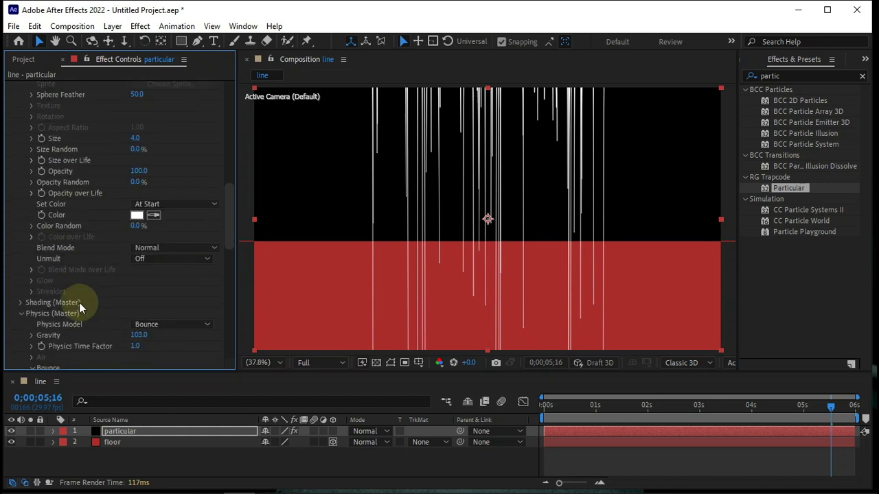
scroll(79, 303, "down", 4)
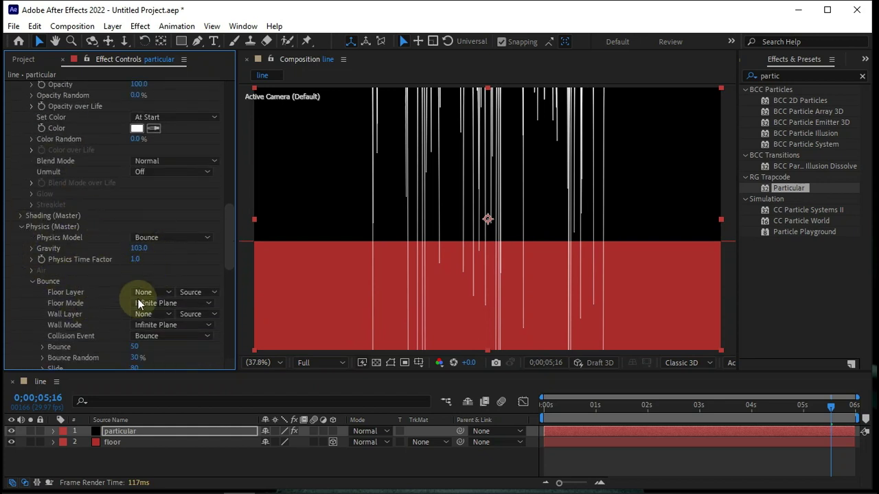
left_click(155, 292)
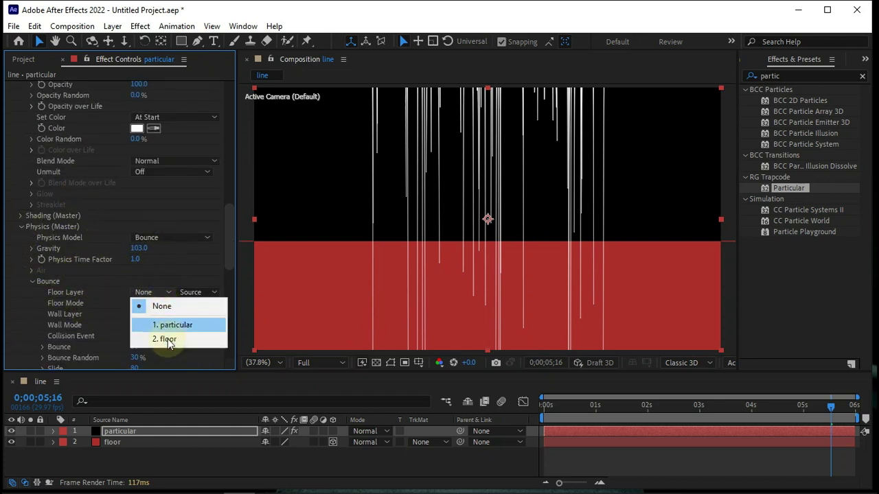
left_click(190, 341)
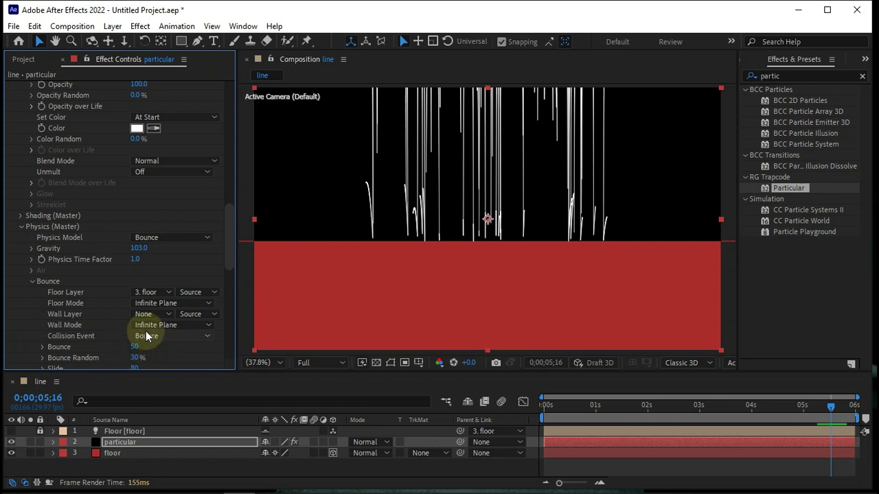
- Keep Floor Mode as Infinite Plane and scrub the timeline to watch particles hit the floor
left_click(183, 326)
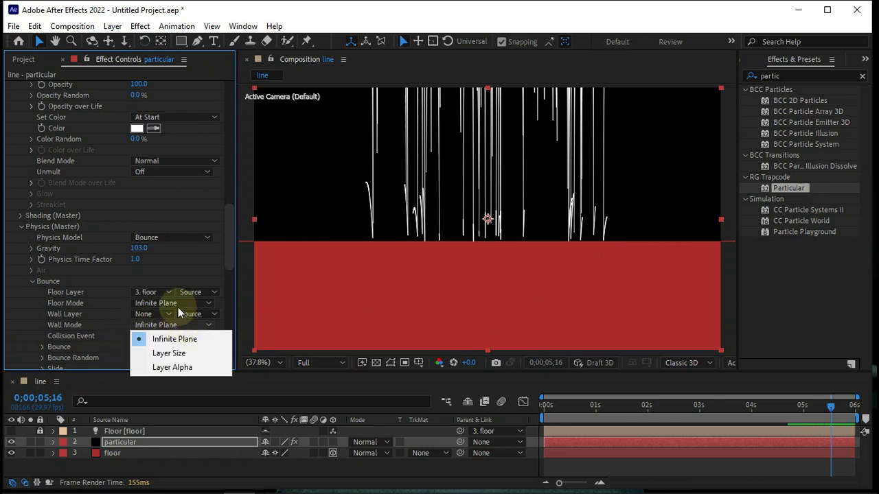
left_click(179, 305)
left_click(176, 305)
left_click(108, 305)
left_click(163, 304)
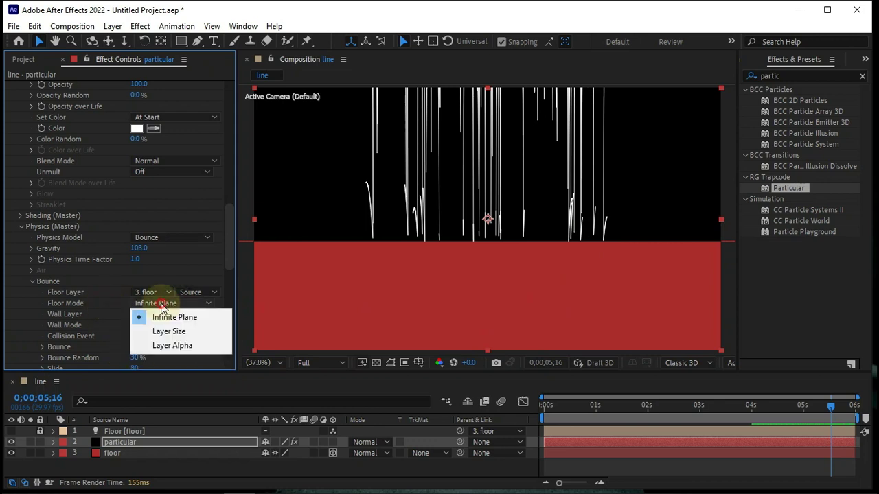
left_click(383, 304)
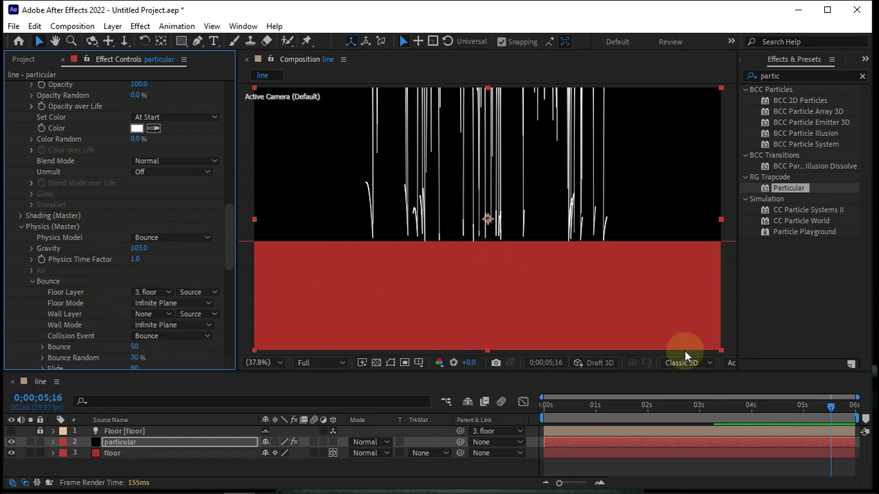
left_click_drag(727, 414, 803, 416)
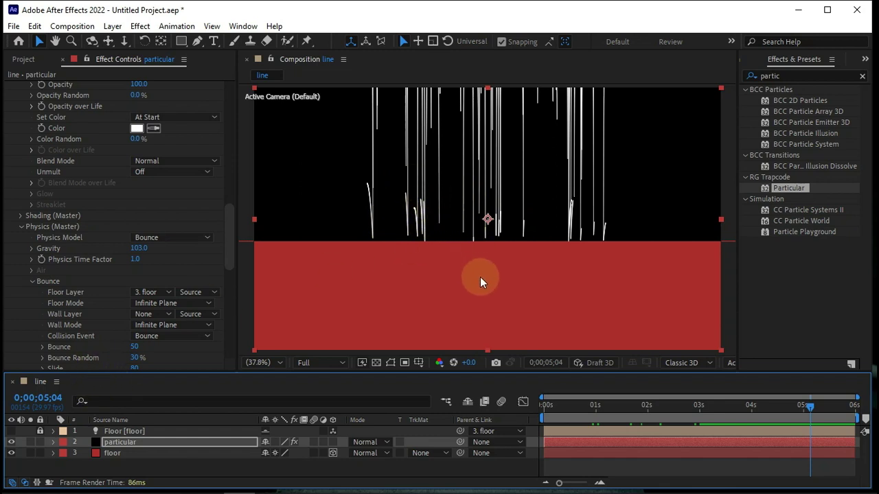
- Set the Bounce amount to 0 and scrub the timeline to check the collisions
scroll(75, 295, "down", 3)
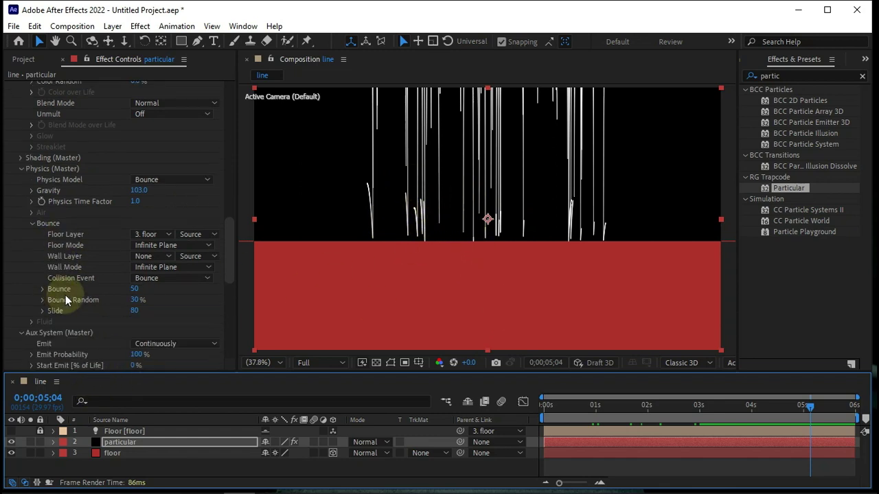
mouse_move(134, 289)
left_mouse_down()
mouse_move(82, 305)
mouse_move(66, 323)
left_mouse_up()
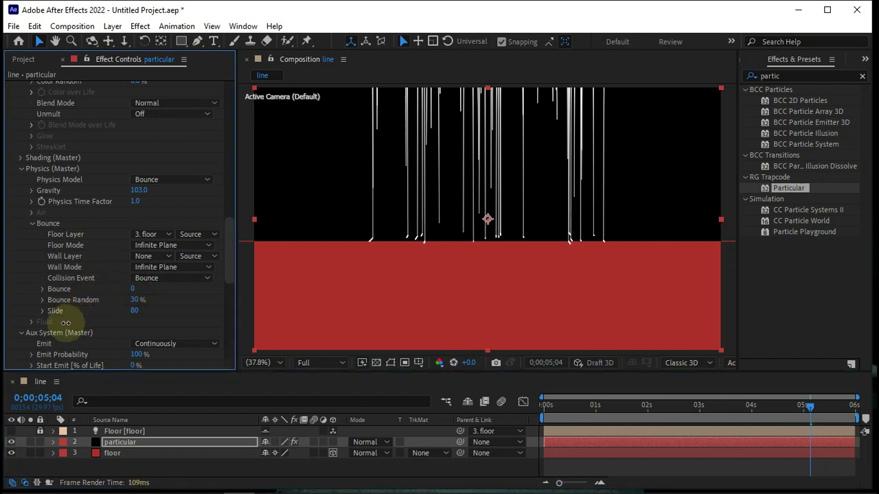
mouse_move(760, 405)
left_mouse_down()
mouse_move(823, 405)
mouse_move(854, 425)
left_mouse_up()
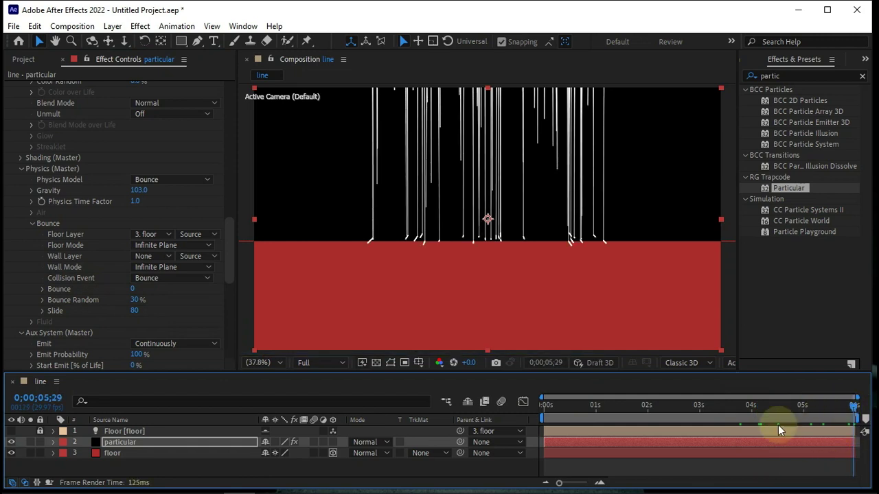
left_click(549, 442)
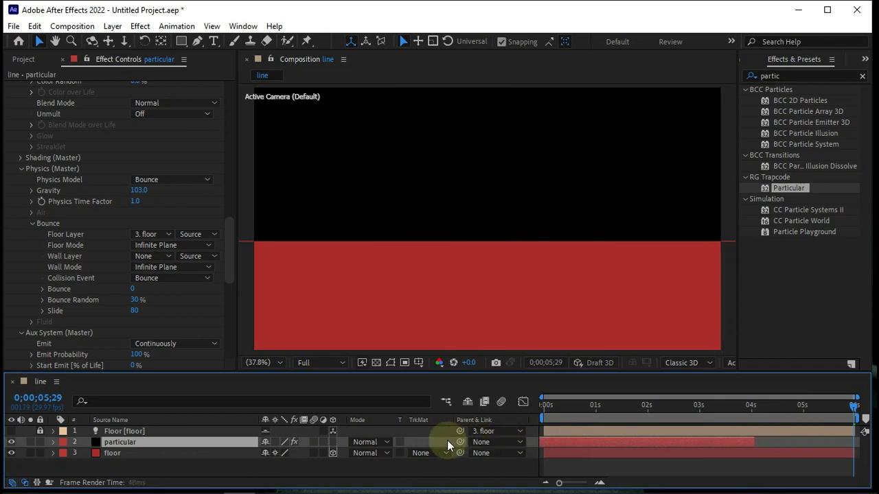
left_click_drag(537, 406, 673, 420)
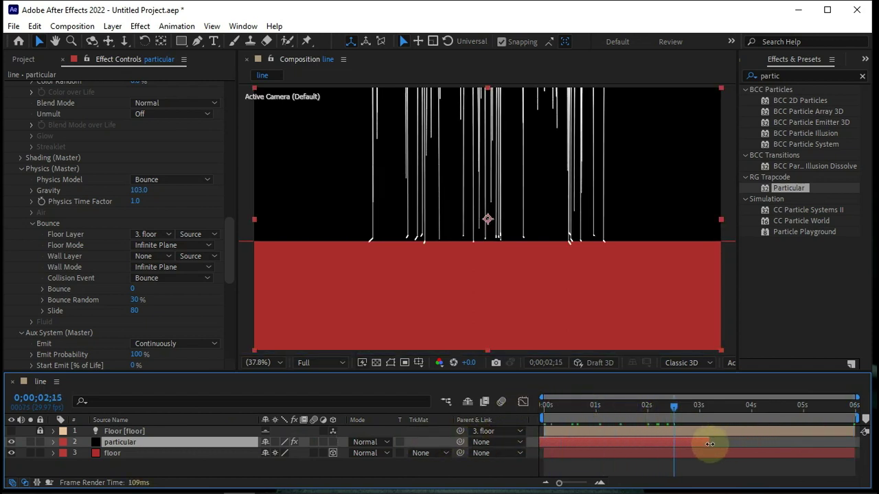
- Trim the particle layer's end and play a preview from the first frame
left_click_drag(741, 446, 703, 447)
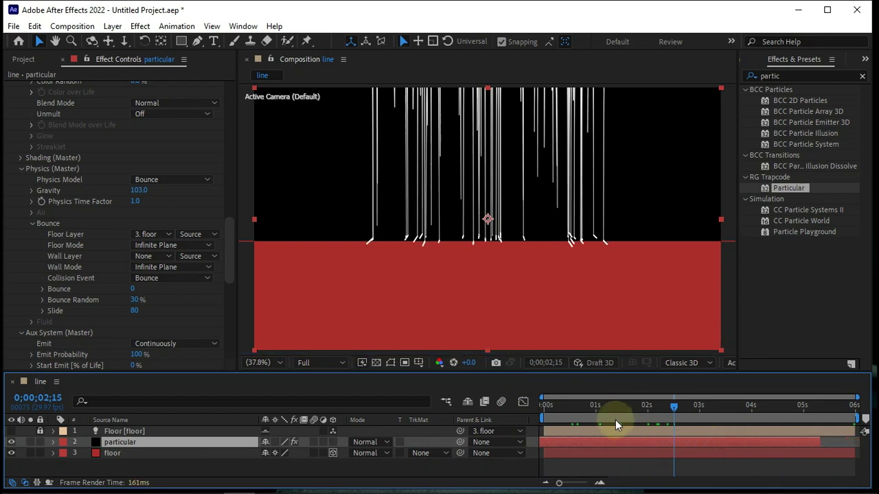
left_click_drag(613, 412, 517, 419)
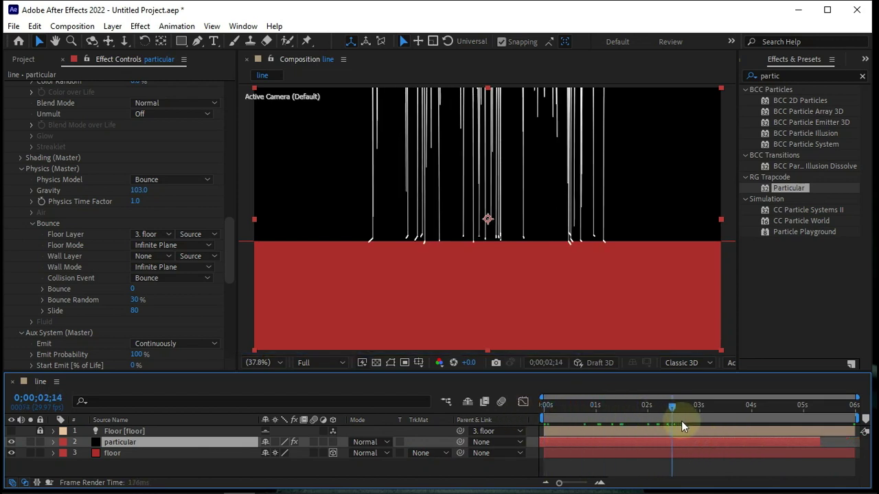
mouse_move(621, 416)
left_mouse_down()
mouse_move(778, 442)
mouse_move(859, 443)
left_mouse_up()
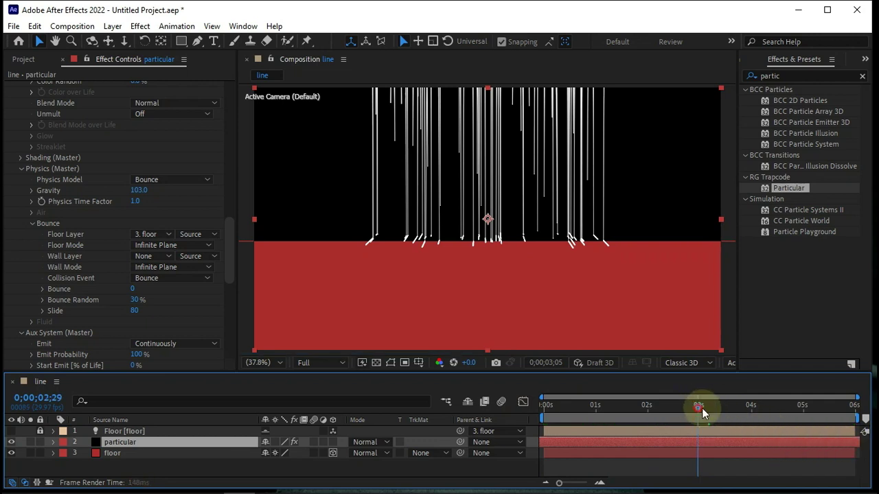
left_click_drag(701, 412, 852, 413)
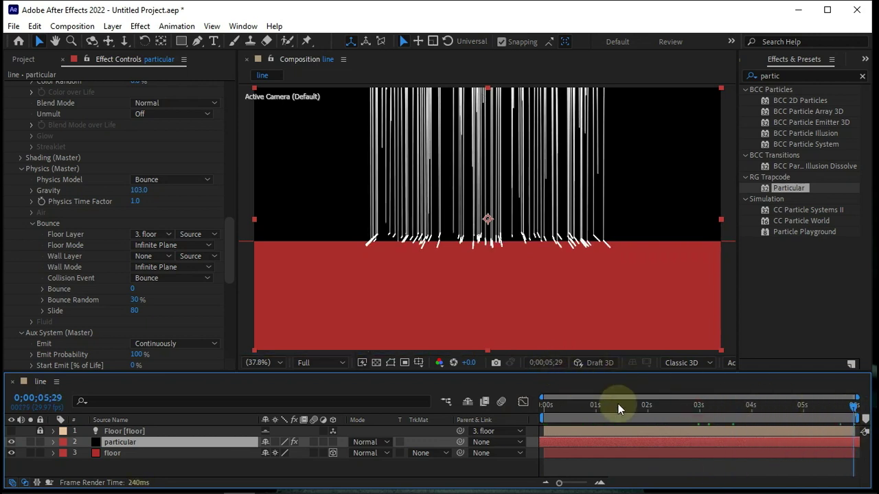
key("space")
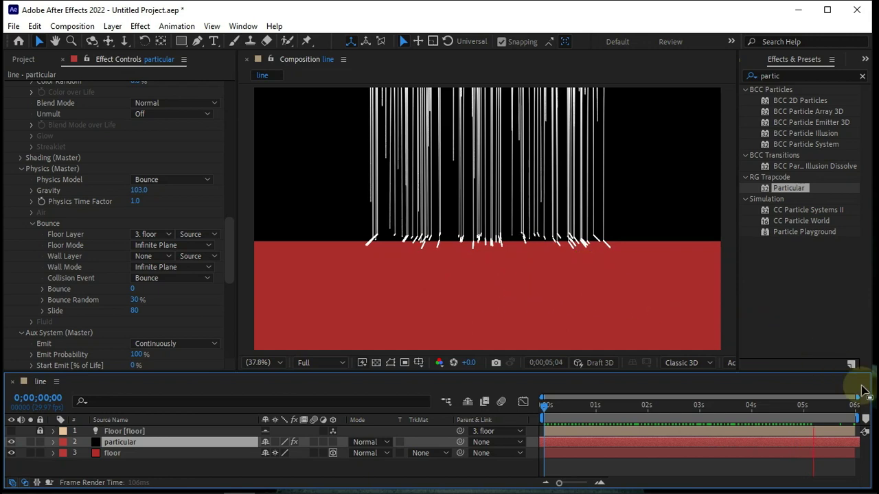
- Set the Aux System Feather to 45
scroll(166, 247, "down", 5)
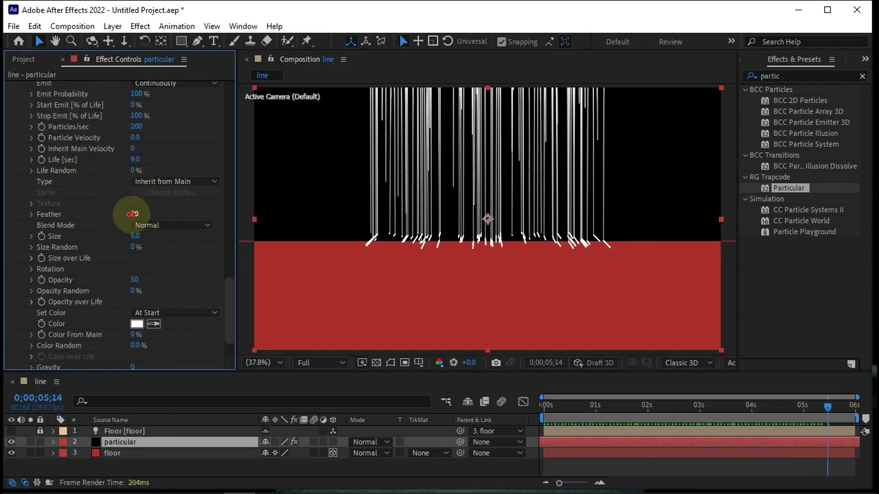
mouse_move(131, 214)
left_mouse_down()
mouse_move(171, 221)
mouse_move(156, 229)
left_mouse_up()
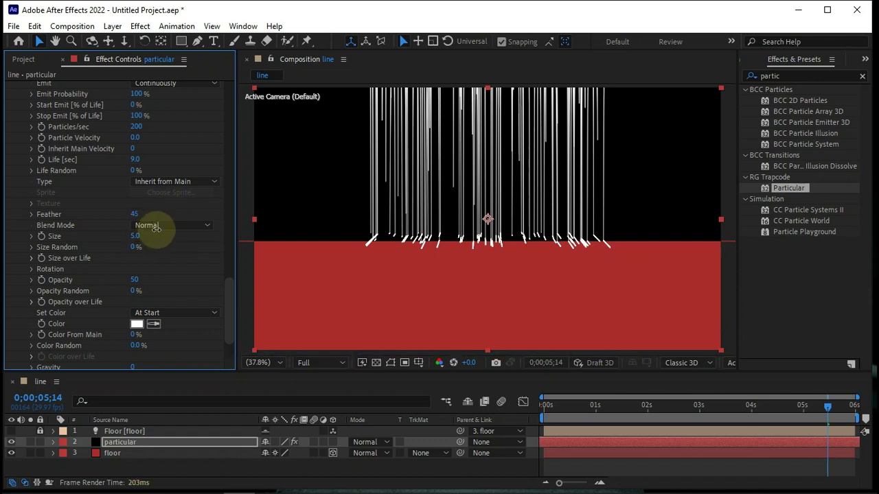
scroll(149, 260, "down", 2)
scroll(140, 271, "down", 2)
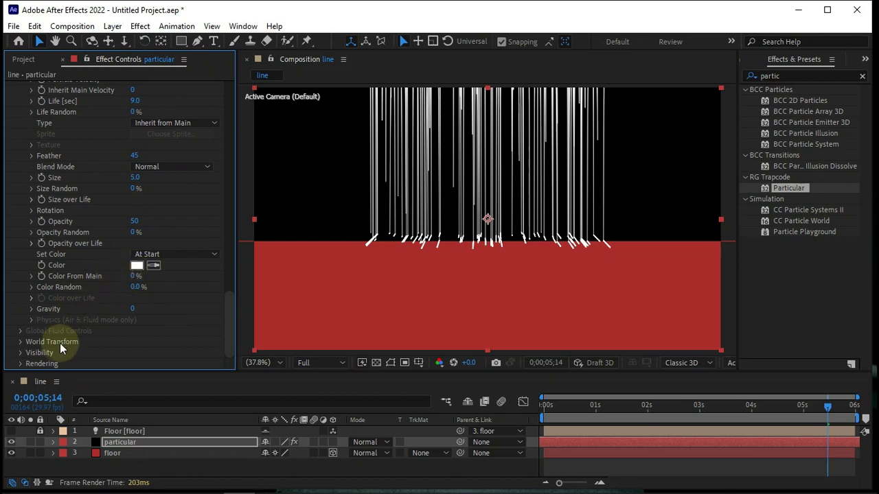
- Lengthen the Particle Life to 10.1 seconds and move the playhead to 5 seconds
scroll(142, 313, "up", 4)
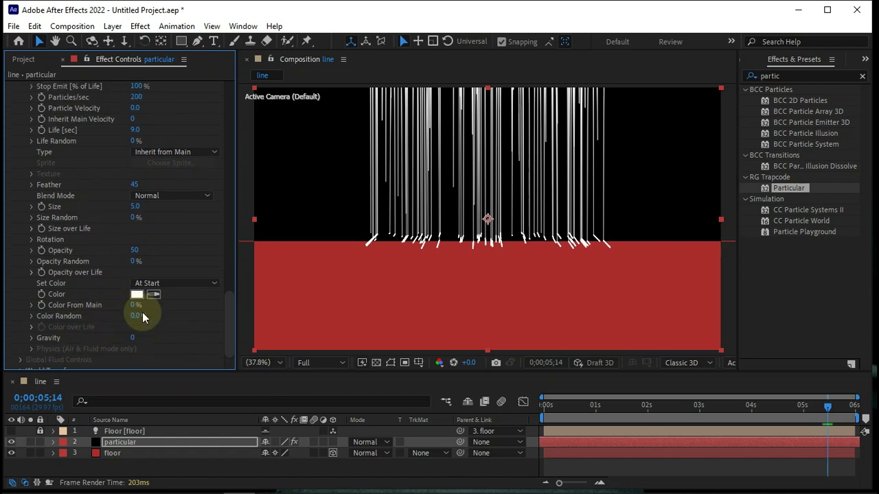
scroll(142, 313, "up", 4)
scroll(142, 312, "up", 4)
scroll(142, 312, "up", 5)
scroll(142, 313, "up", 4)
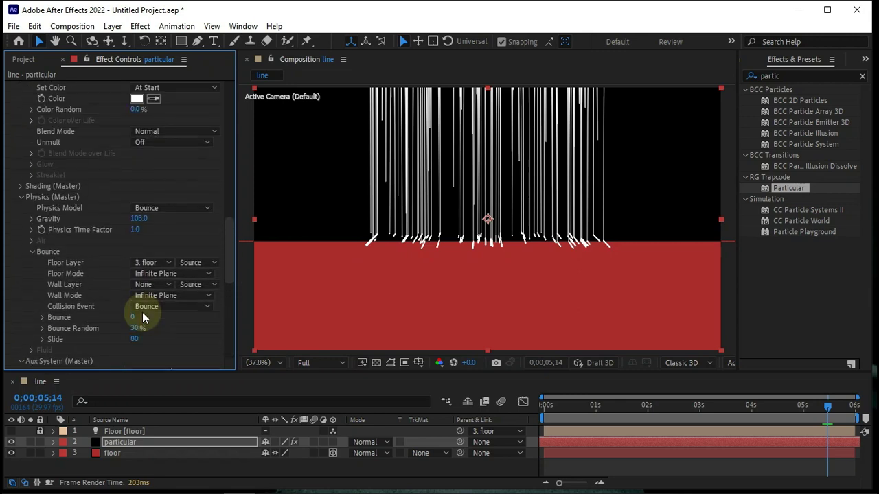
scroll(142, 313, "up", 4)
scroll(142, 313, "up", 4)
scroll(142, 312, "up", 3)
scroll(143, 313, "up", 5)
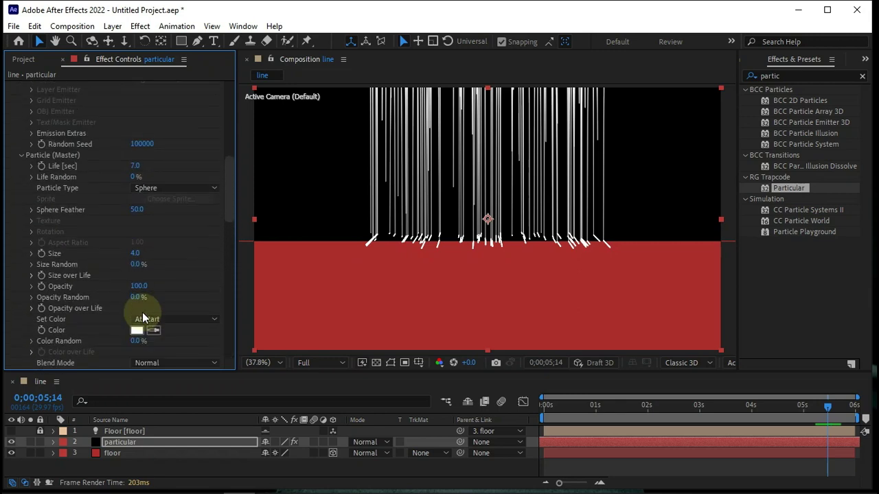
mouse_move(136, 166)
left_mouse_down()
mouse_move(294, 173)
mouse_move(186, 196)
left_mouse_up()
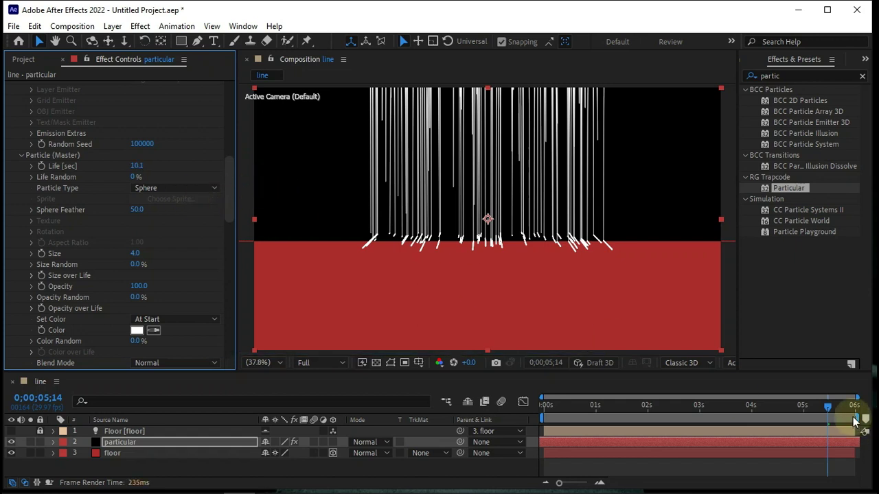
left_click_drag(610, 409, 803, 406)
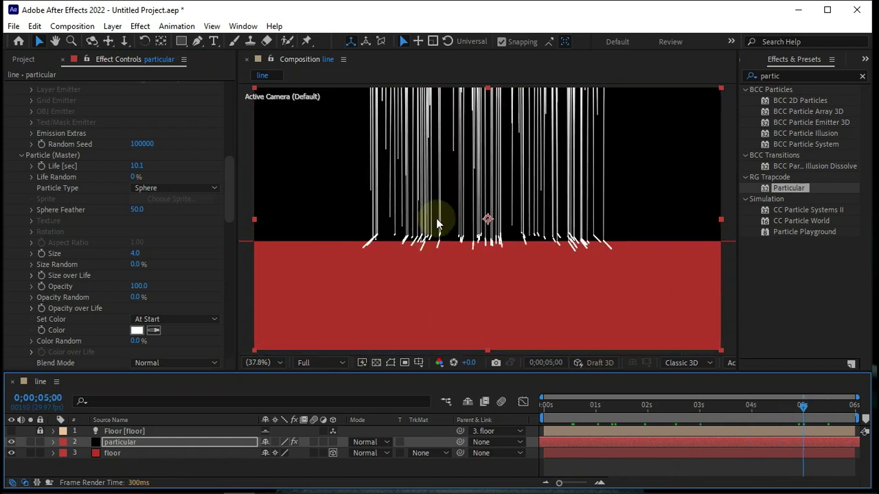
- Adjust the floor layer's vertical position in the viewer
left_click(137, 456)
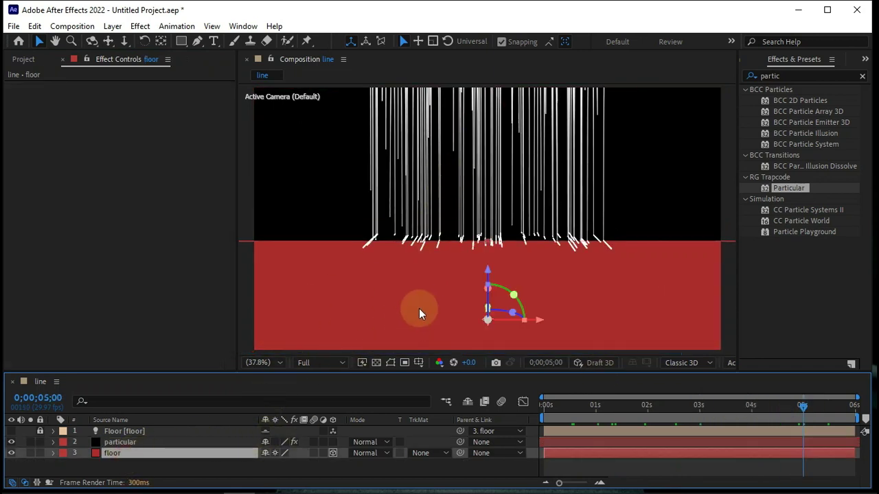
left_click_drag(487, 268, 488, 222)
left_click(484, 273)
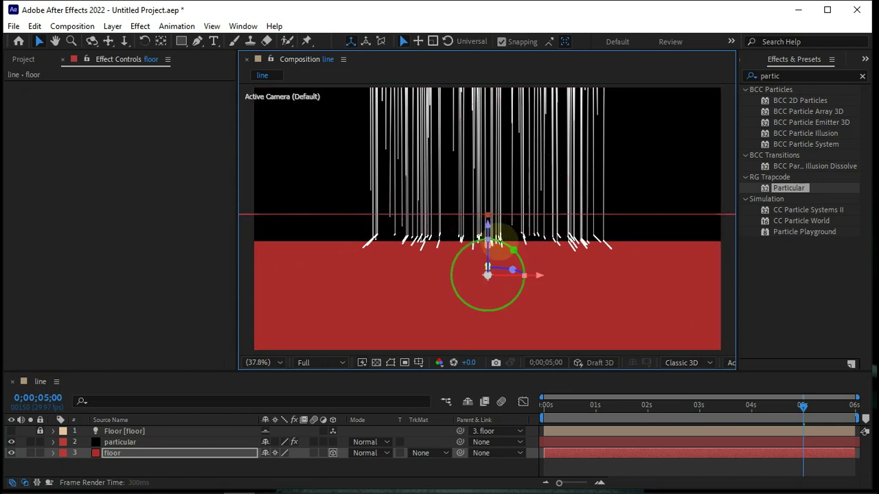
left_click(494, 273)
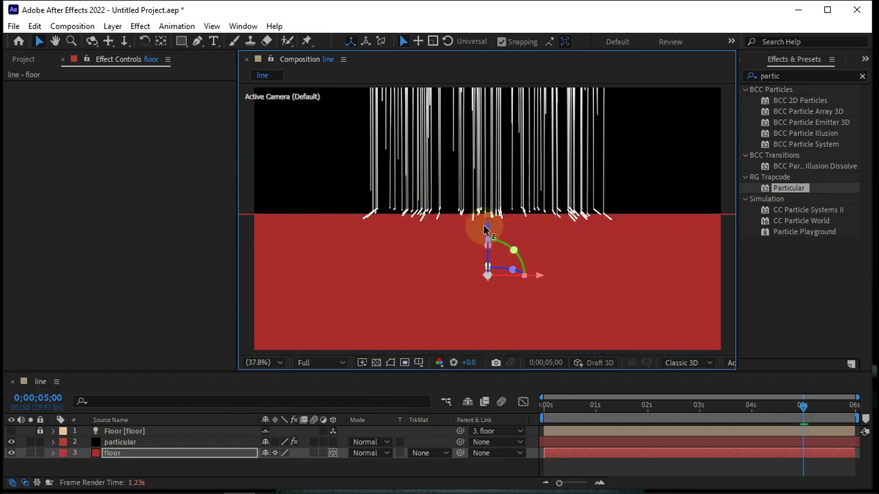
left_click_drag(485, 230, 486, 268)
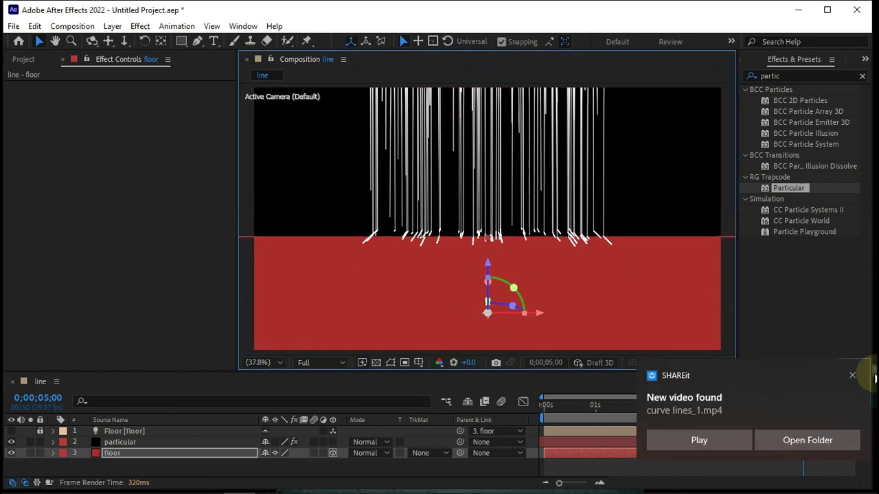
- Go to 0;00;05;07 and duplicate the floor layer with Ctrl+D
left_click(662, 411)
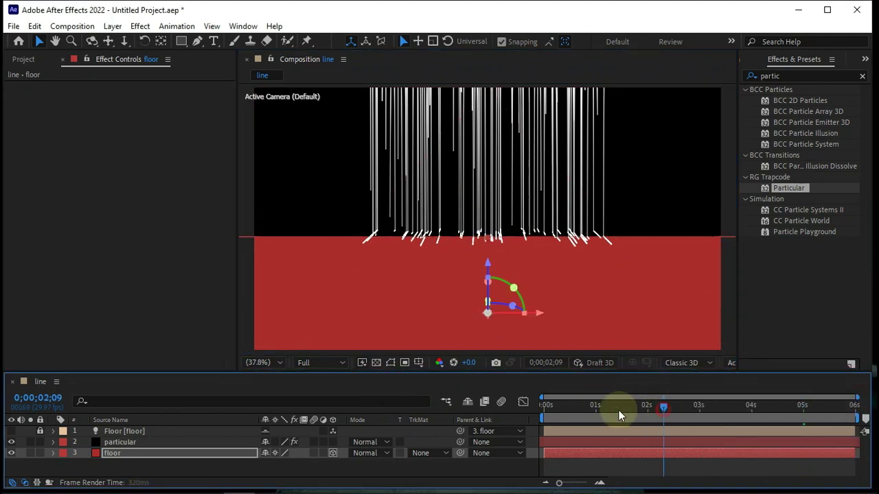
left_click_drag(620, 415, 815, 419)
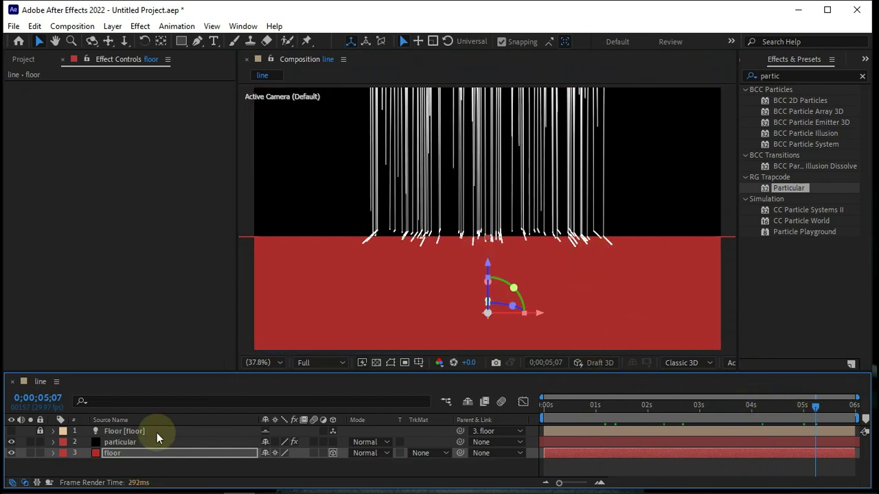
left_click(136, 454)
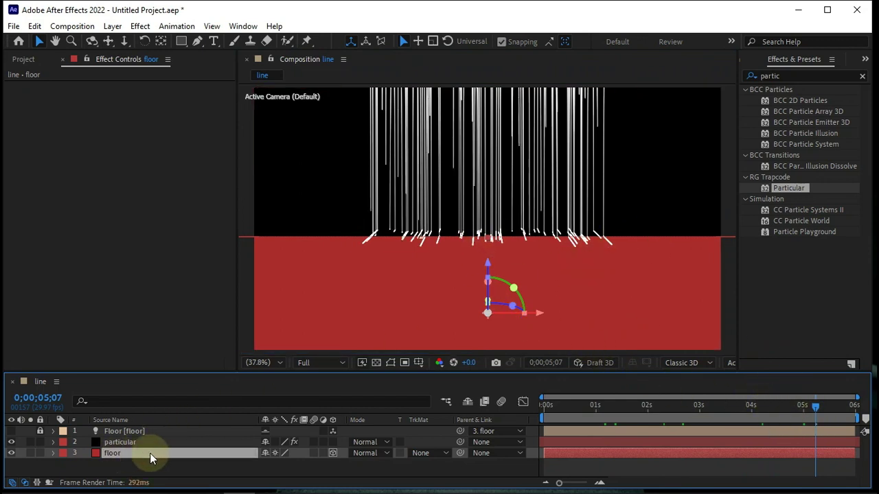
key("ctrl+d")
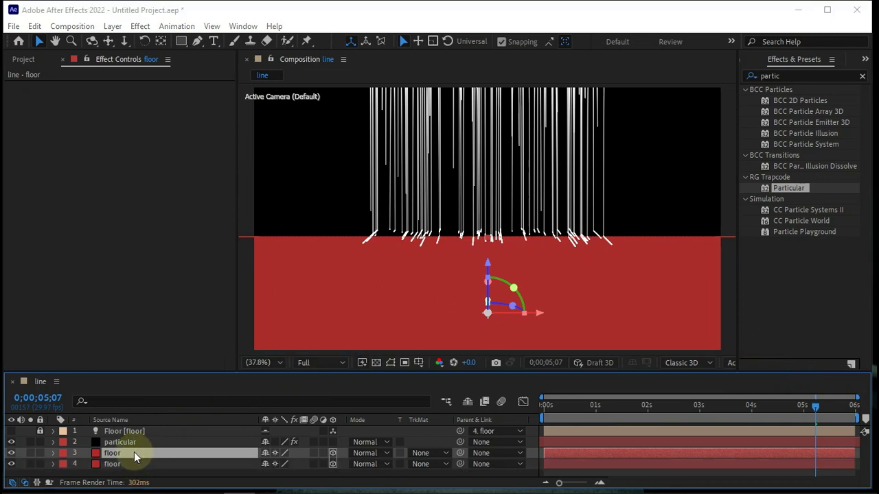
- Apply a 4-Color Gradient to the floor layer via the '4-' search, removing the accidental duplicate effect
key("ctrl+space")
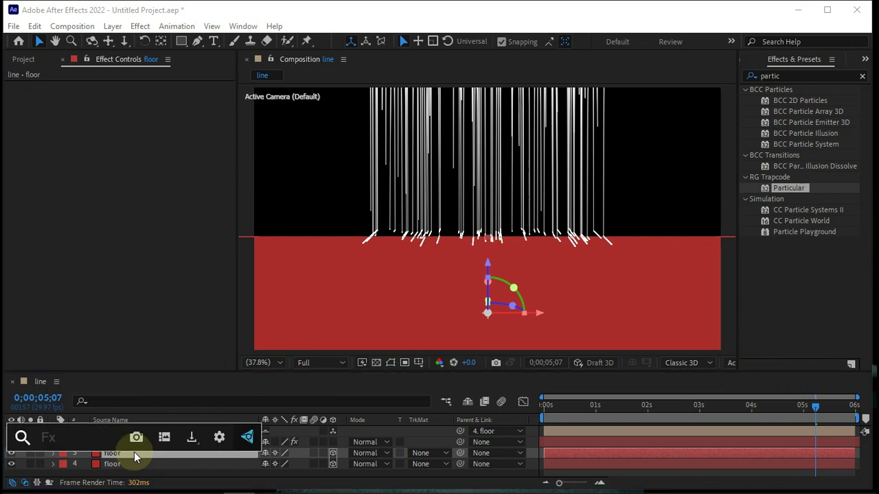
type("4-")
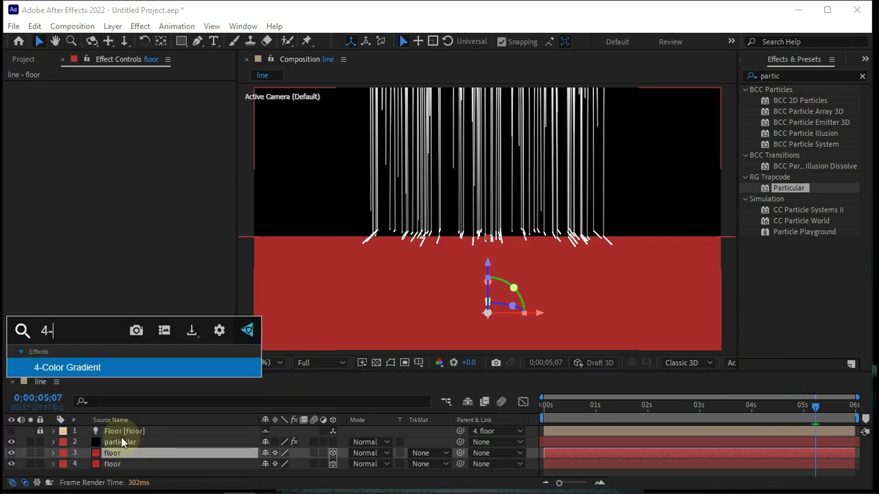
key("Return")
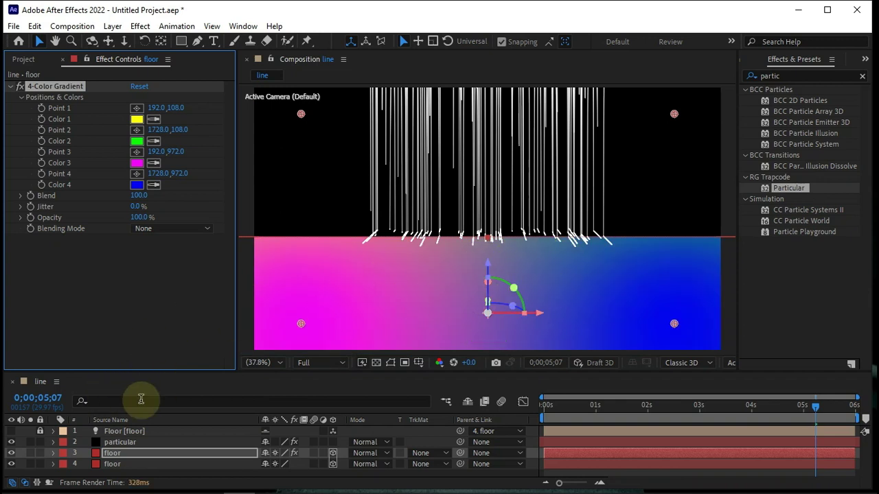
key("ctrl+d")
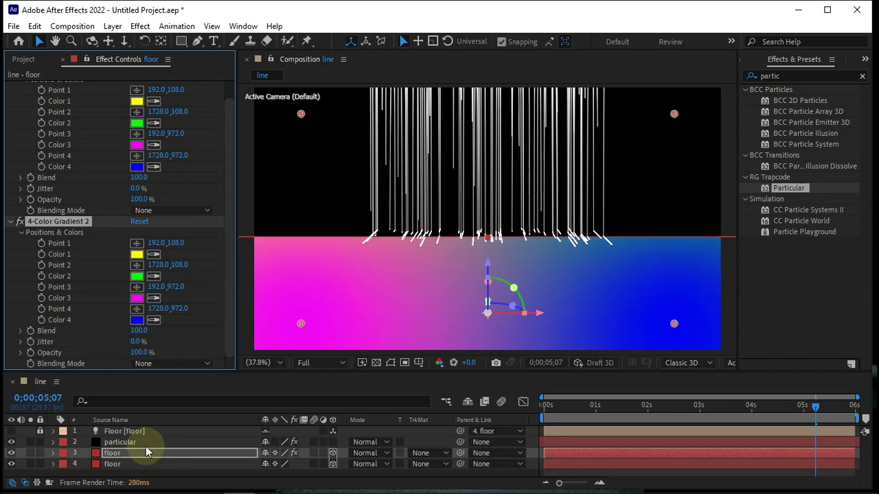
key("ctrl+z")
- Duplicate the floor layer again to add a third floor copy
left_click(145, 446)
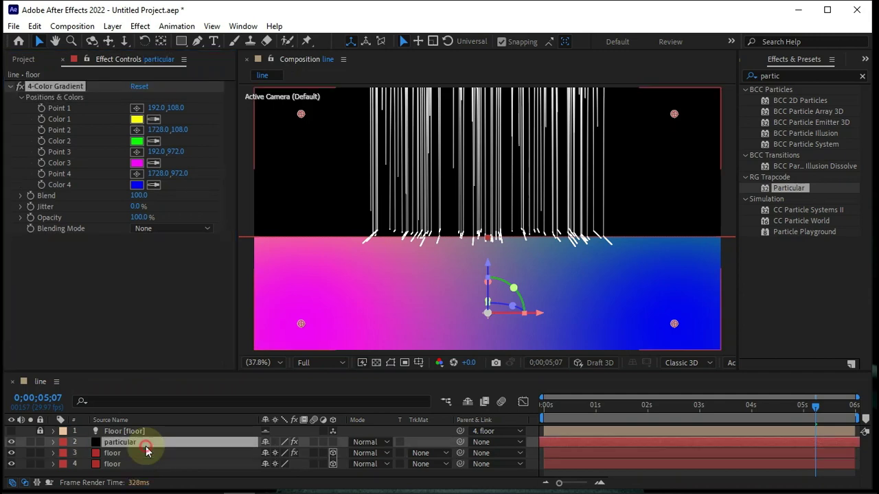
left_click(144, 452)
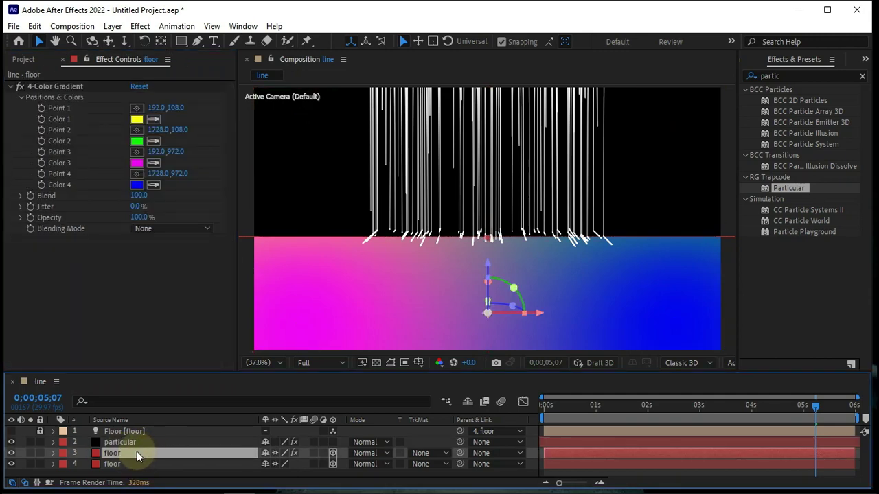
key("ctrl+d")
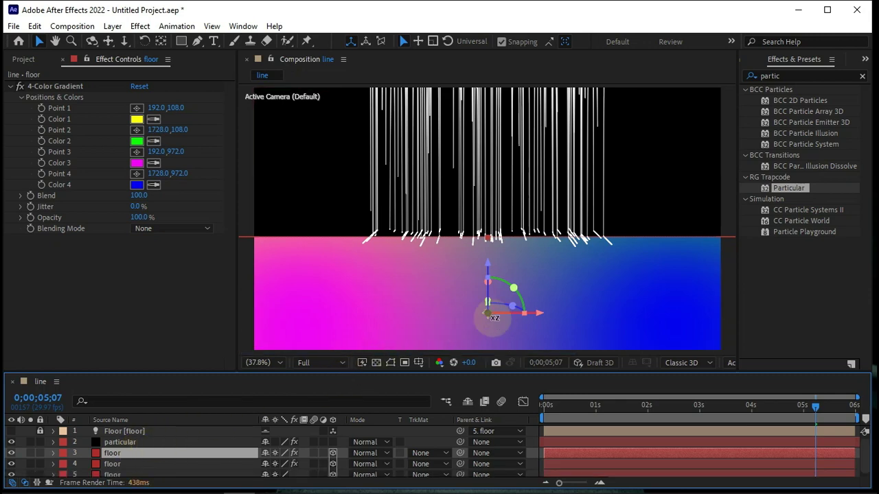
- Raise the gradient floor and tilt it about X to face the camera as a full-frame backdrop
mouse_move(486, 295)
left_mouse_down()
mouse_move(487, 311)
mouse_move(489, 108)
left_mouse_up()
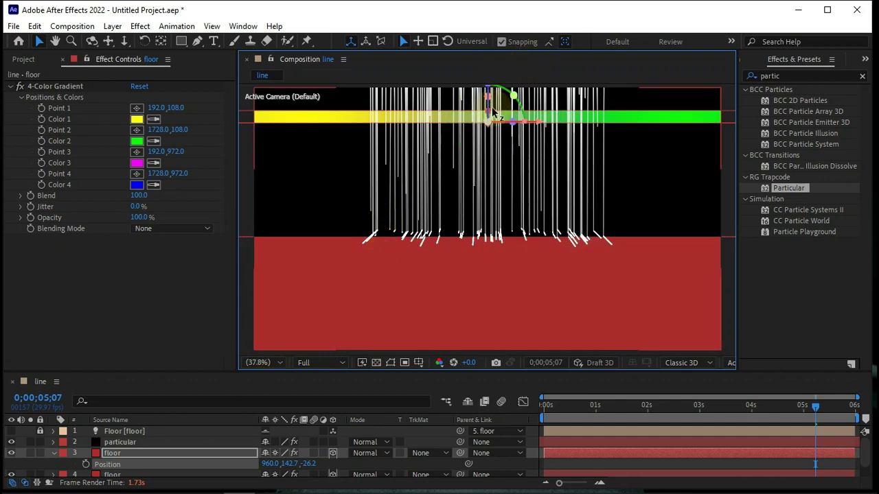
left_click_drag(489, 96, 491, 117)
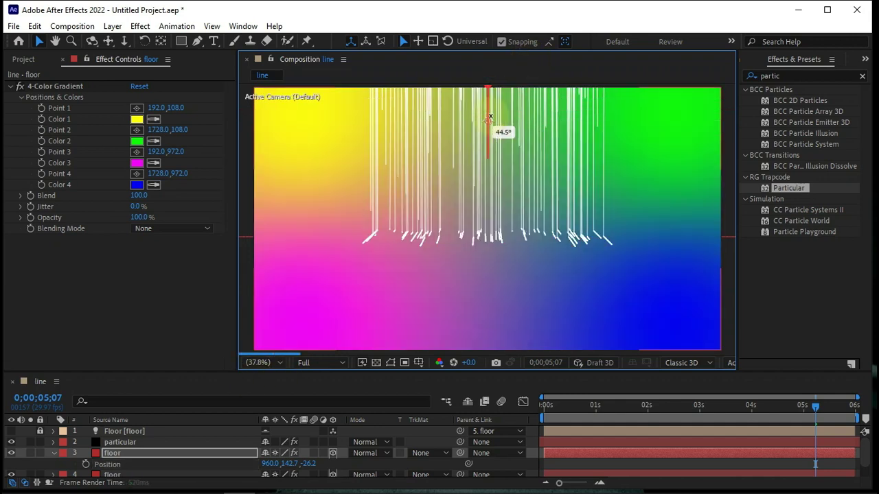
left_click_drag(490, 121, 491, 120)
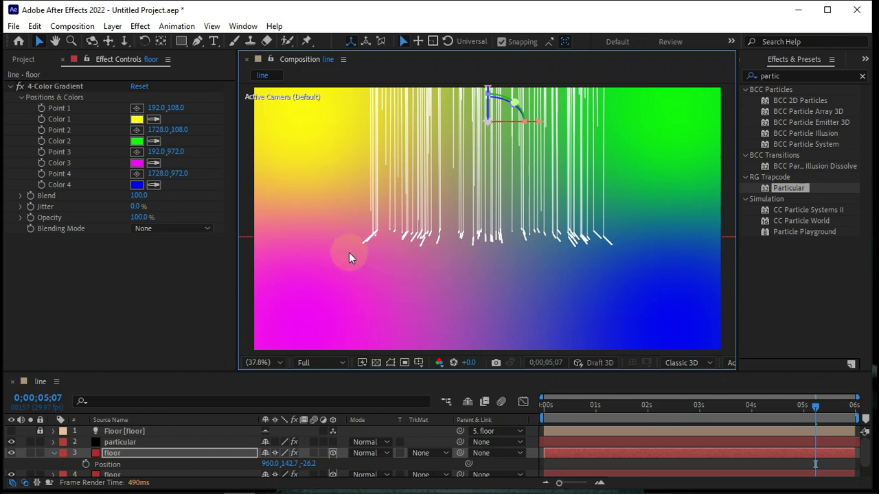
left_click(54, 453)
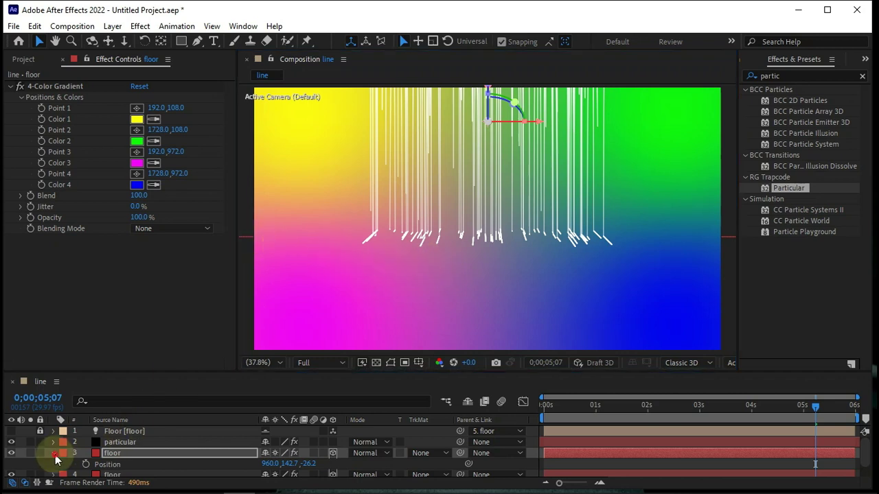
left_click_drag(146, 372, 145, 345)
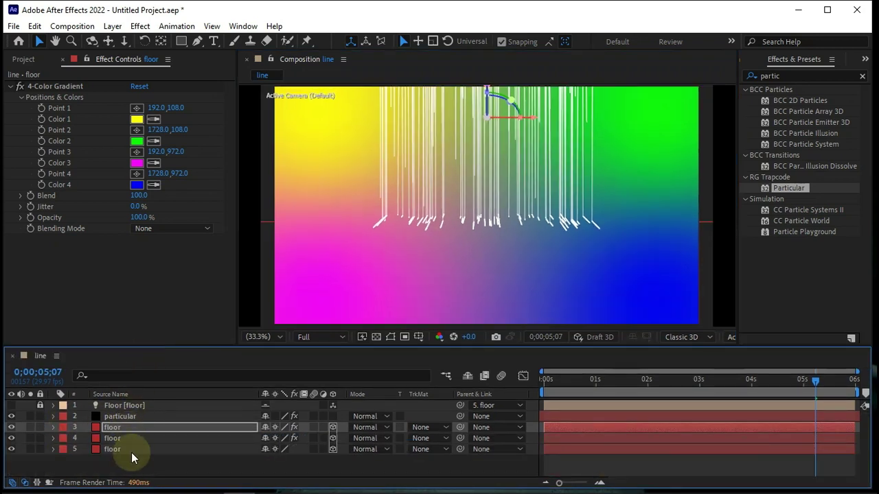
- Create a new solid layer named 'mask' in the composition
right_click(134, 459)
mouse_move(261, 309)
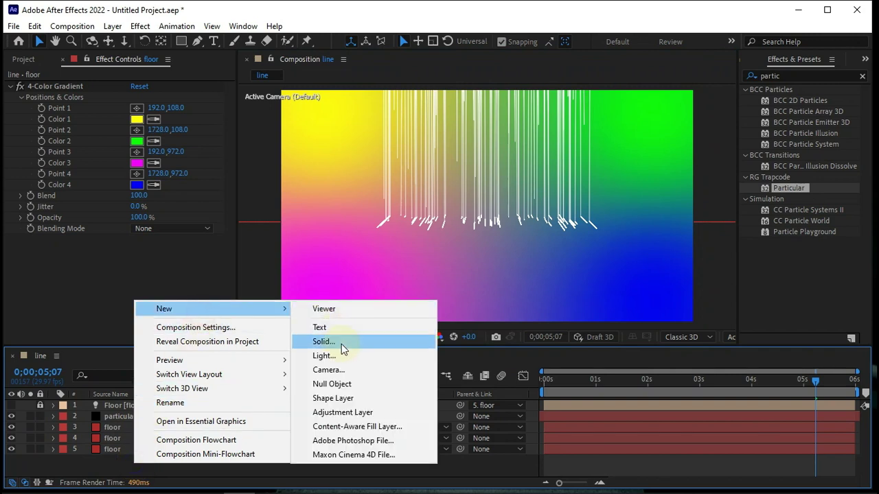
left_click(341, 344)
type("mask")
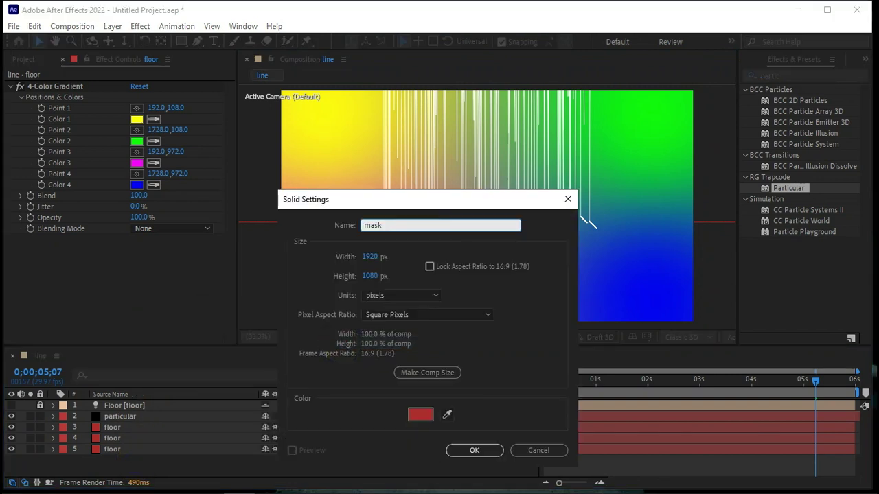
key("Return")
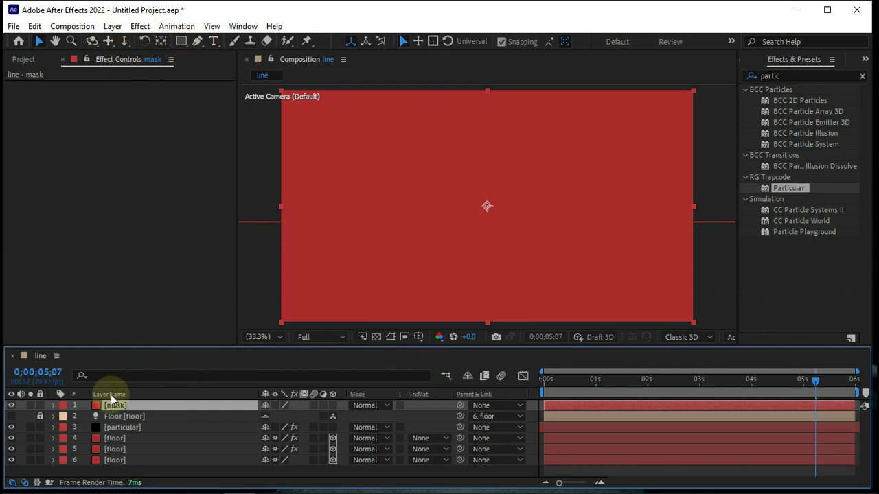
- Set the mask solid's colour to black and move it below the particular layer
left_click(112, 26)
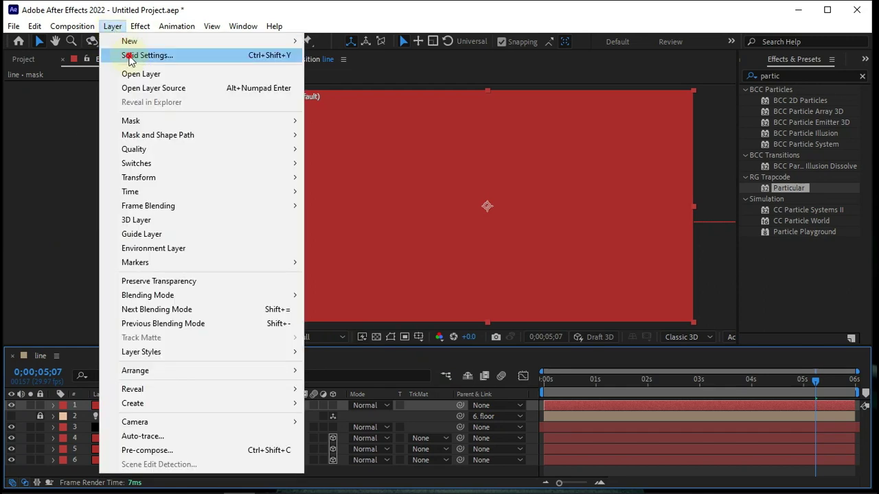
left_click(129, 56)
left_click(697, 268)
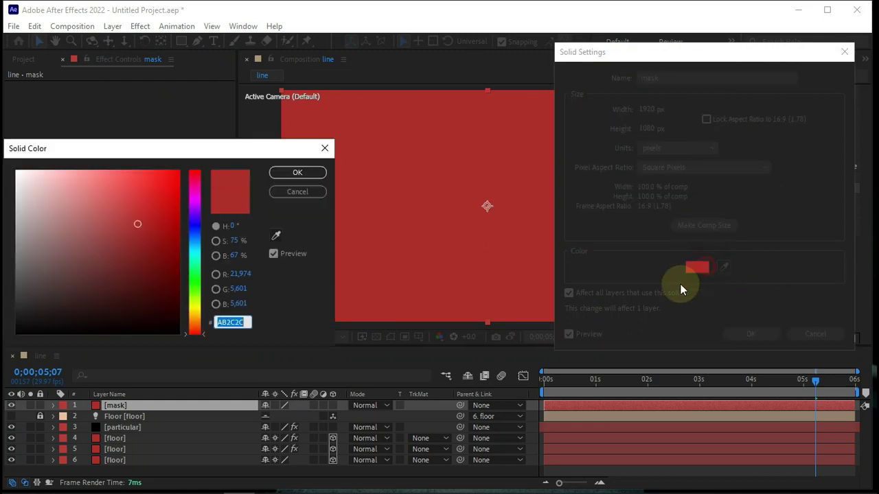
left_click_drag(122, 283, 232, 345)
left_click(295, 173)
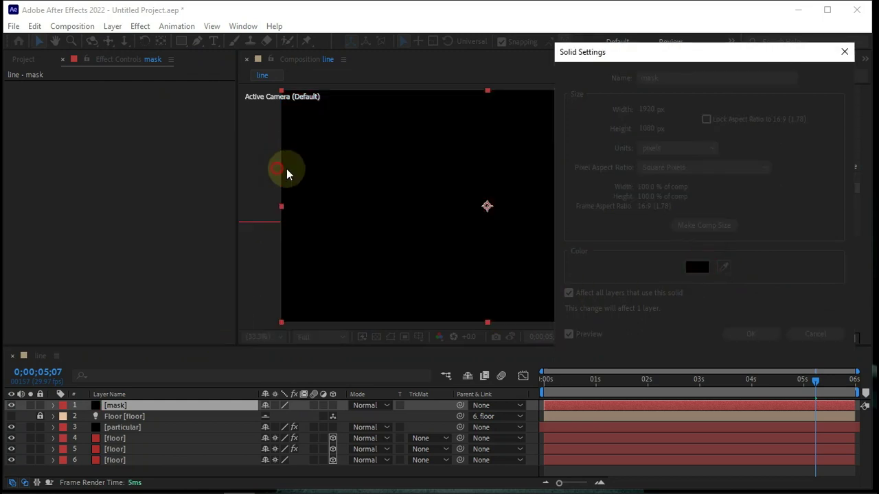
left_click(749, 334)
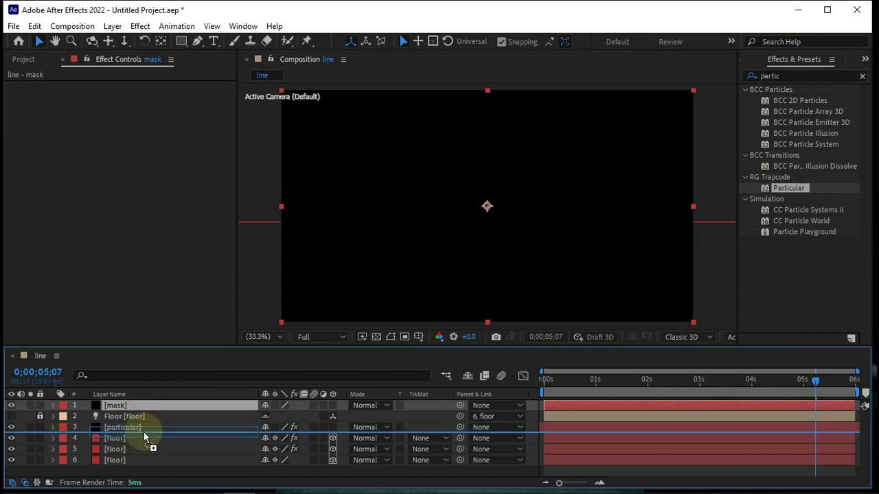
left_click_drag(143, 417, 143, 432)
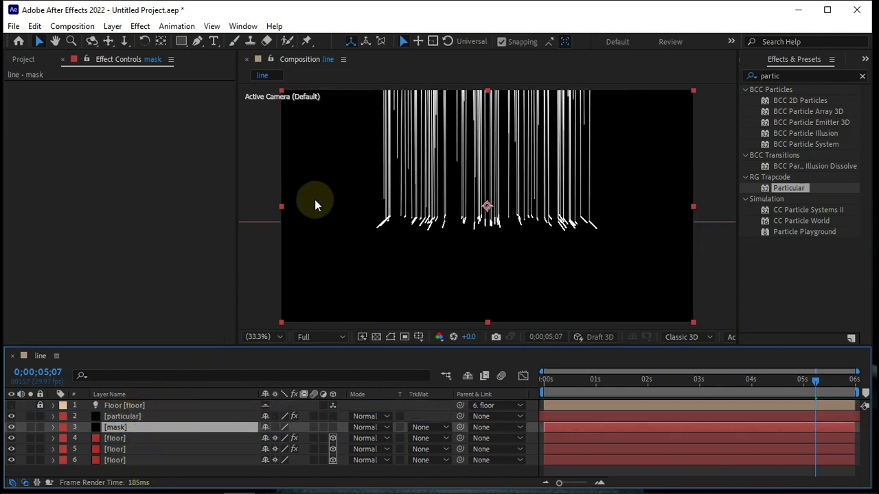
- Draw a wide horizontal rectangle mask across the middle of the mask solid
left_click(182, 42)
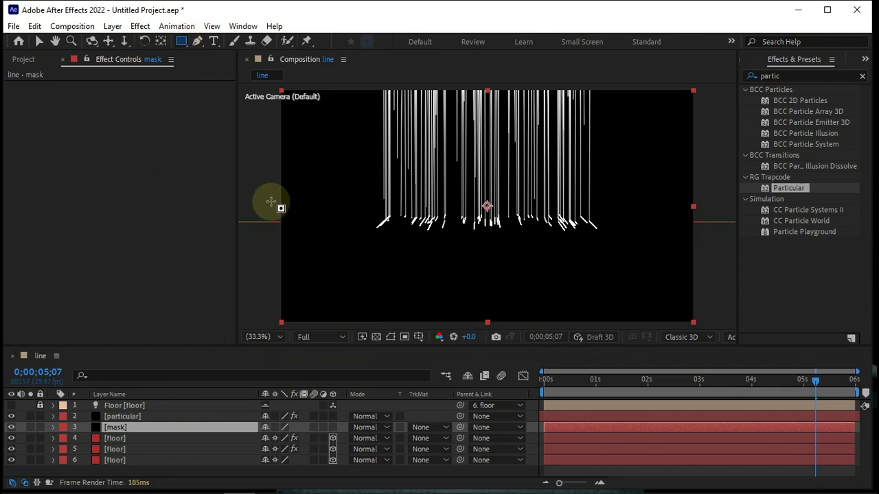
left_click_drag(273, 207, 651, 226)
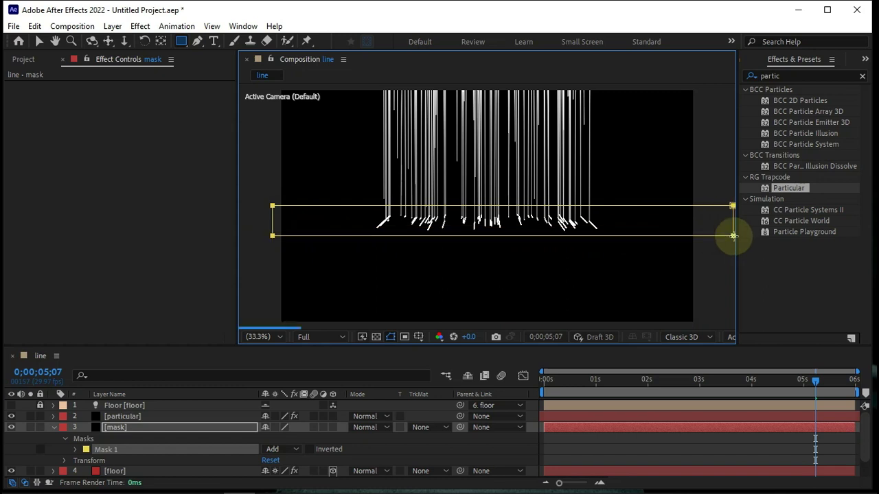
left_click_drag(651, 226, 733, 235)
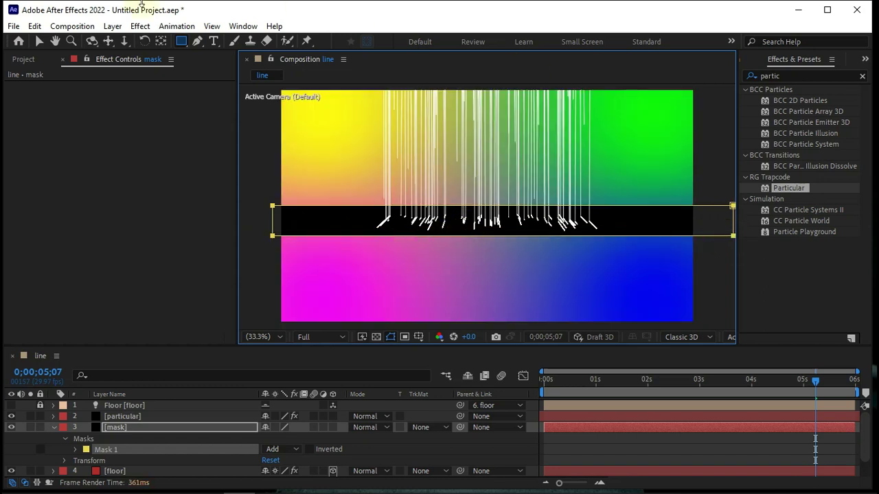
- Feather the mask layer's edges to 189 pixels
left_click(38, 41)
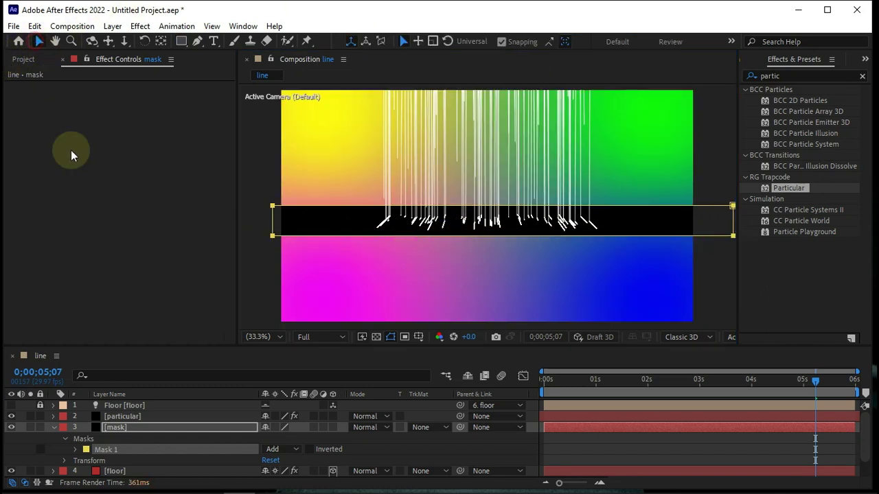
left_click(124, 431)
key("f")
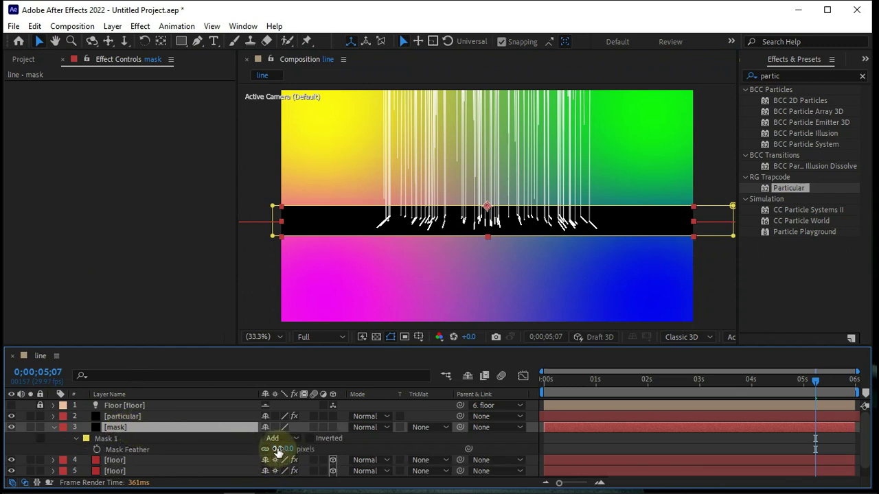
left_click_drag(278, 447, 293, 450)
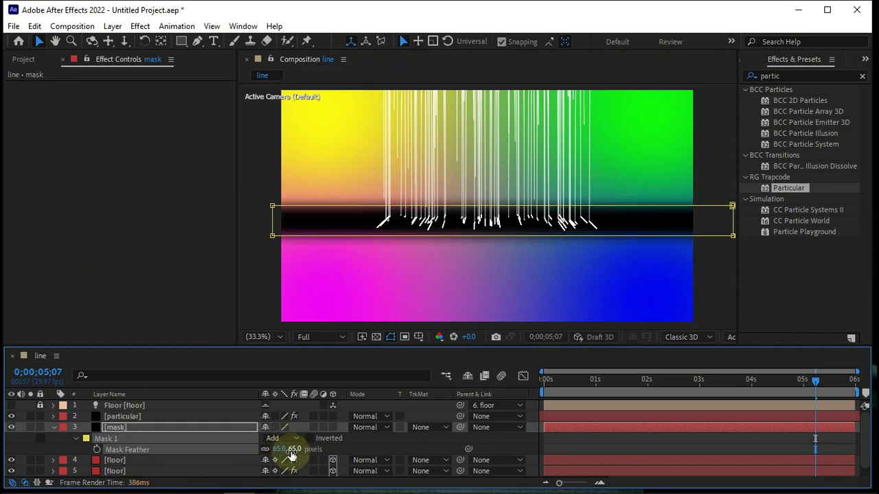
left_click_drag(294, 451, 383, 460)
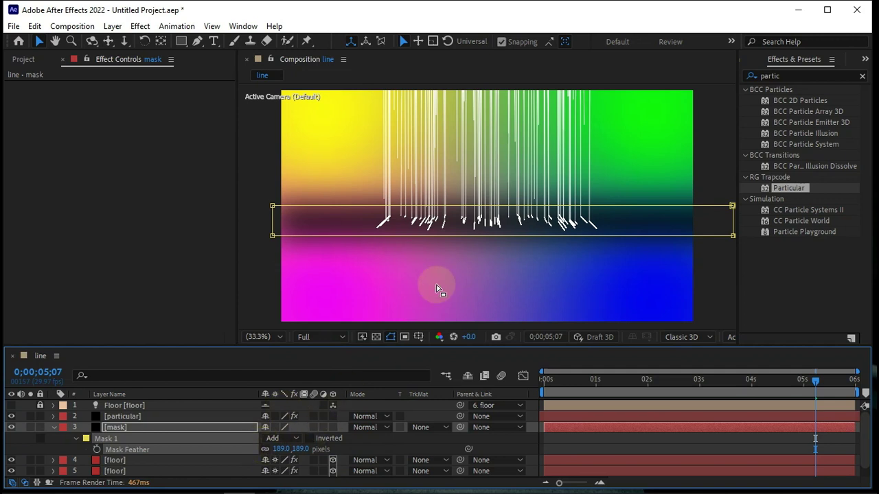
left_click(53, 427)
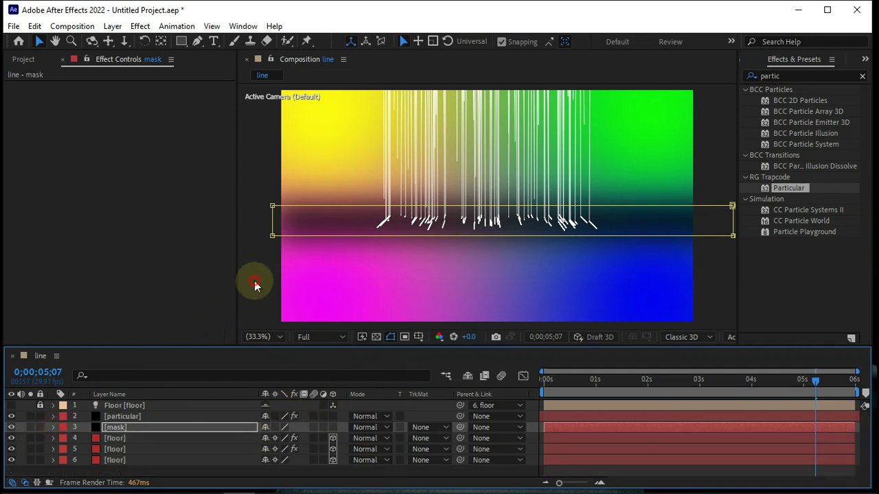
- Maximize the window and bring up the particular layer's Particular settings in Effect Controls
left_click(241, 321)
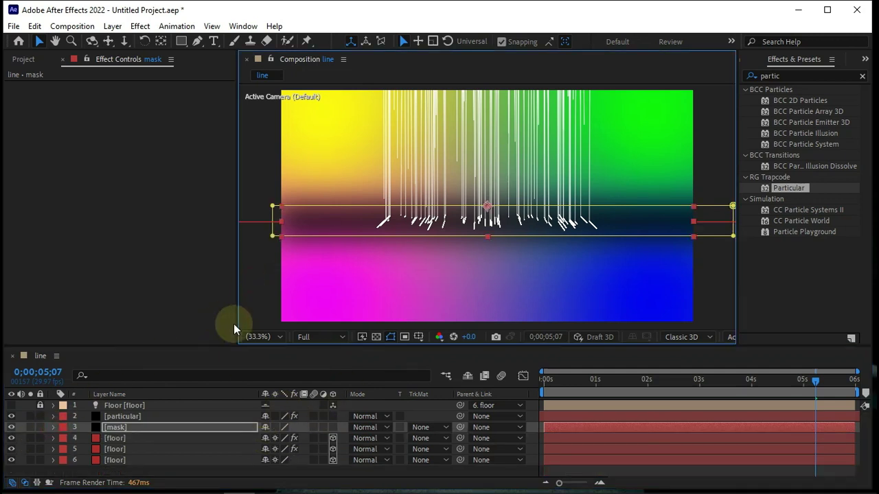
left_click(210, 472)
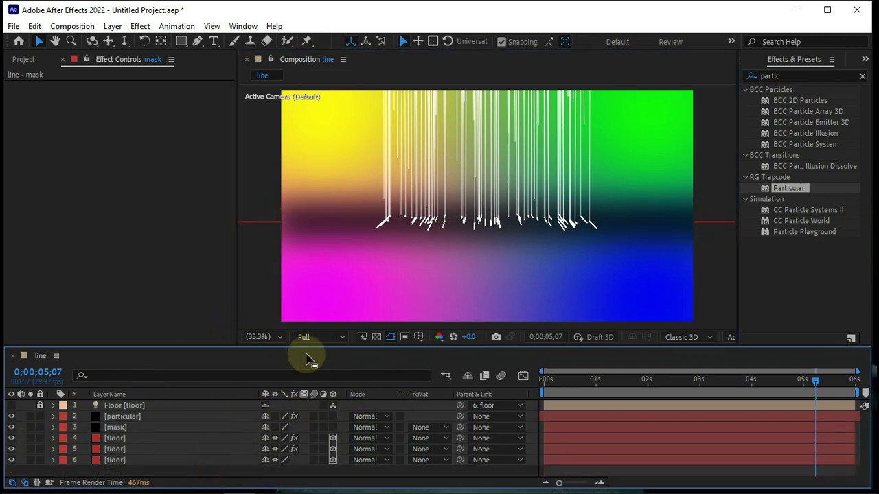
left_click(828, 9)
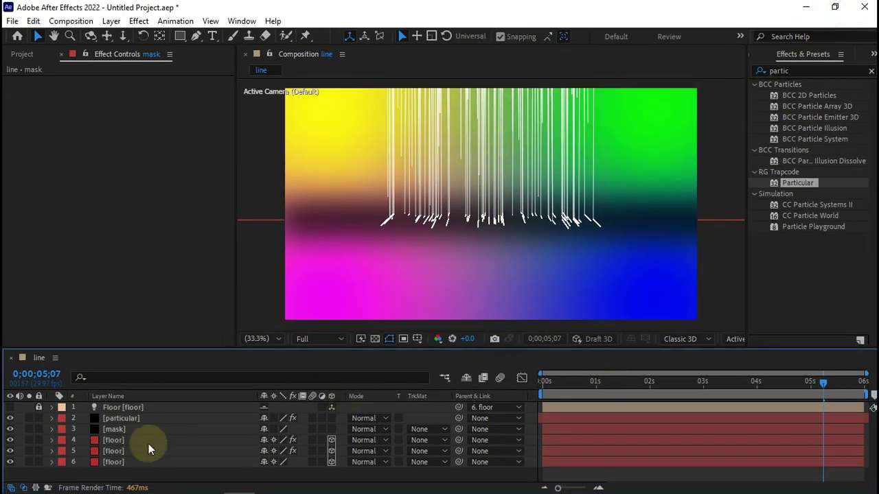
left_click(125, 419)
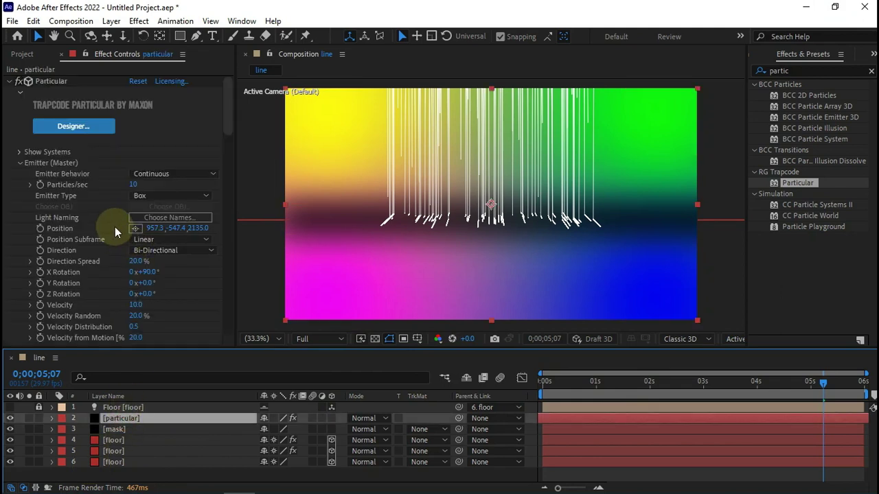
scroll(110, 299, "down", 1)
scroll(126, 295, "down", 2)
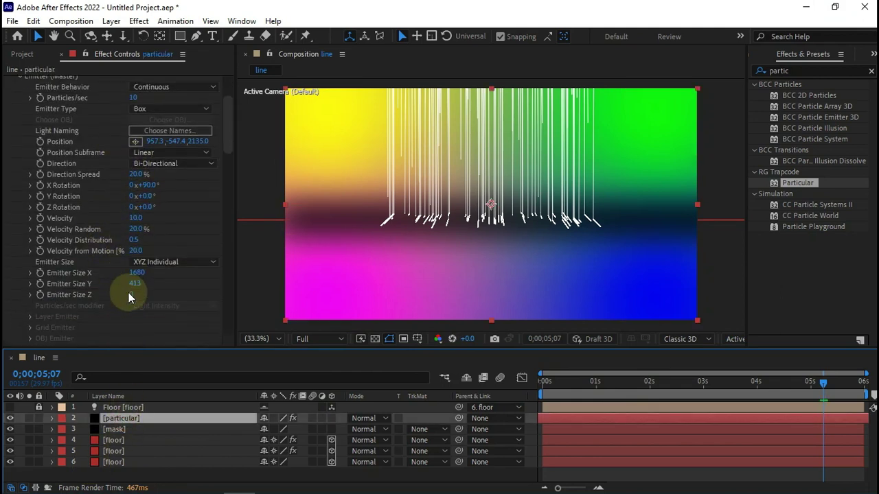
- Set the Particular Emitter Size to X 4287, Y 575 and Z 0
left_click_drag(138, 276, 224, 278)
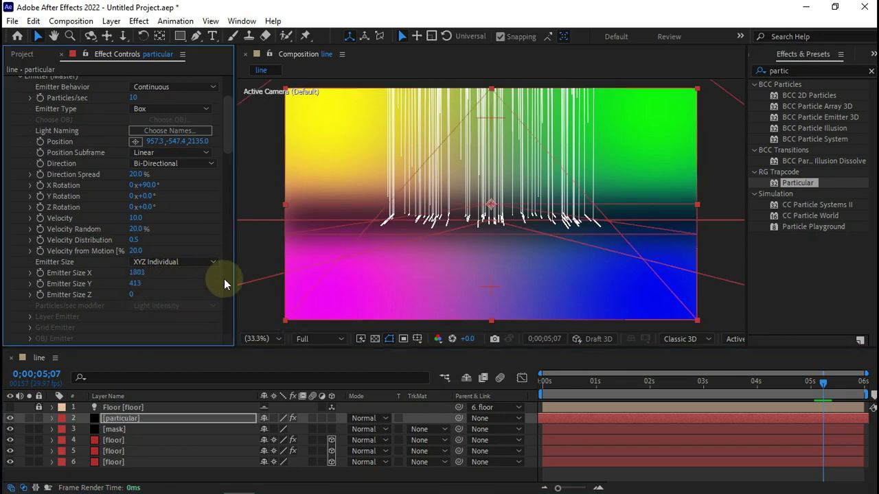
left_click_drag(138, 276, 433, 287)
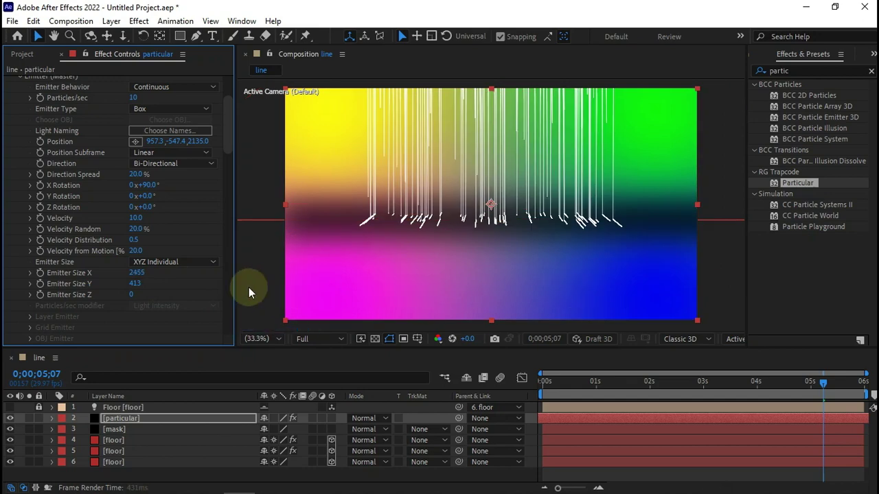
mouse_move(433, 287)
left_mouse_down()
mouse_move(224, 285)
mouse_move(271, 304)
mouse_move(367, 299)
left_mouse_up()
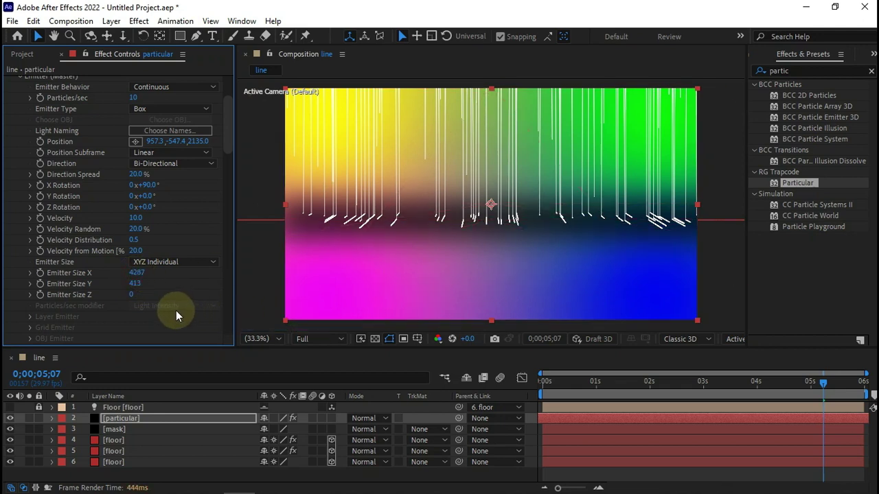
left_click_drag(129, 294, 238, 301)
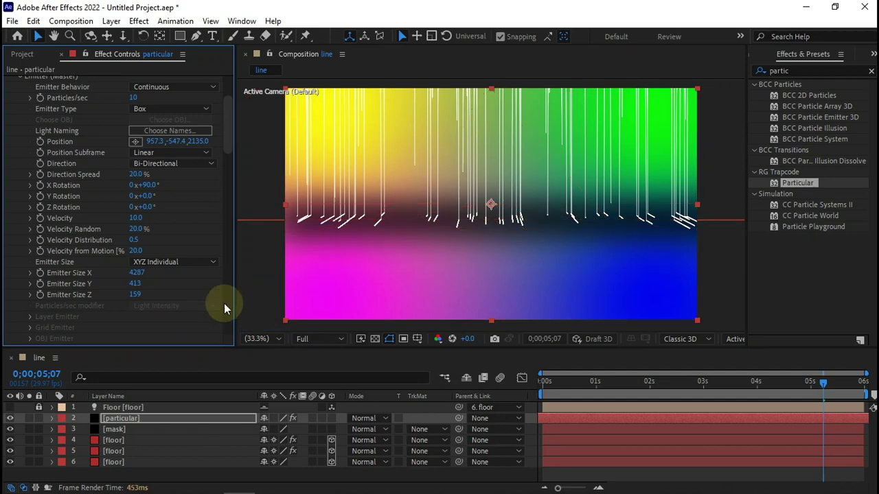
left_click(137, 296)
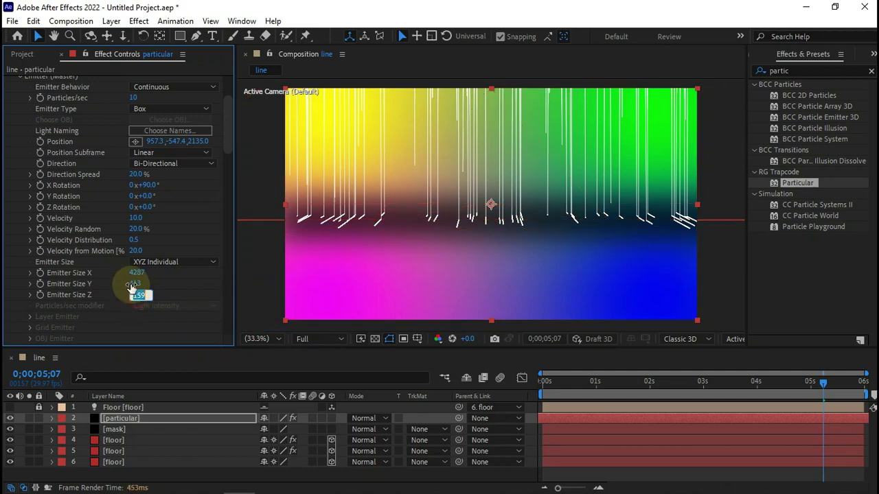
key("BackSpace")
left_click_drag(134, 284, 244, 292)
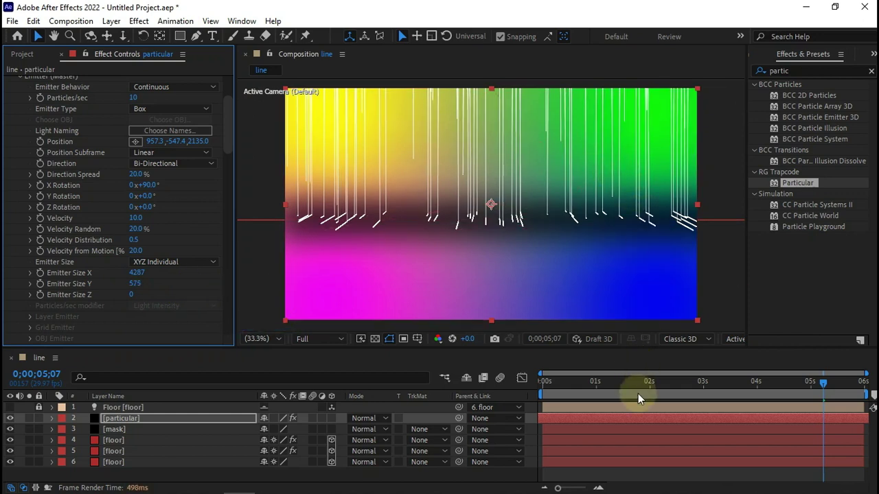
left_click(560, 383)
- Preview the falling lines, then scroll Effect Controls to the Aux System colour setting
key("space")
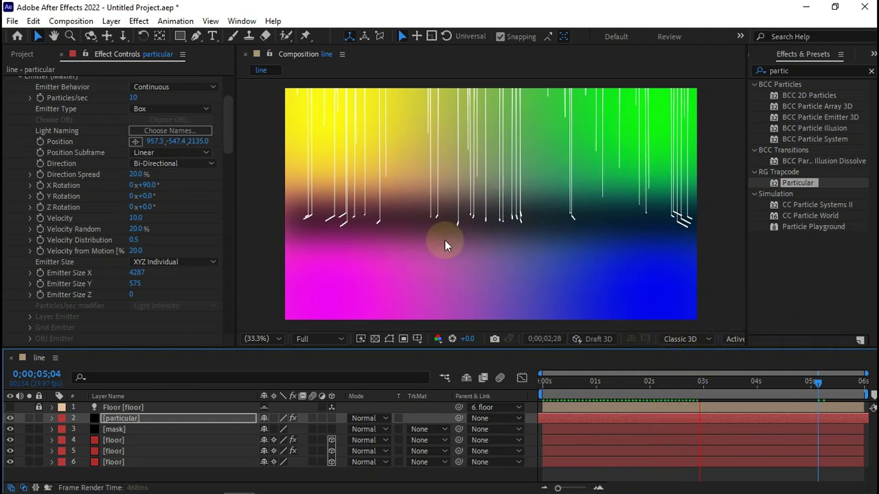
key("space")
scroll(116, 275, "down", 5)
scroll(117, 279, "down", 10)
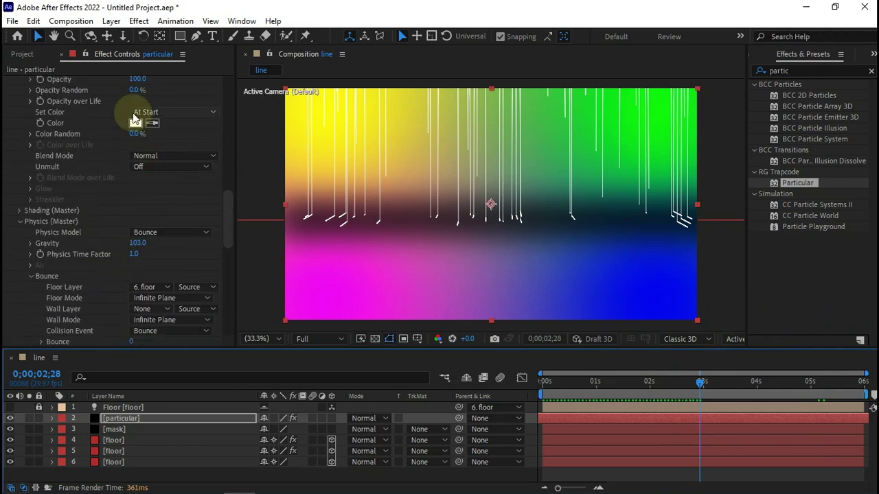
scroll(103, 207, "down", 1)
scroll(130, 164, "up", 6)
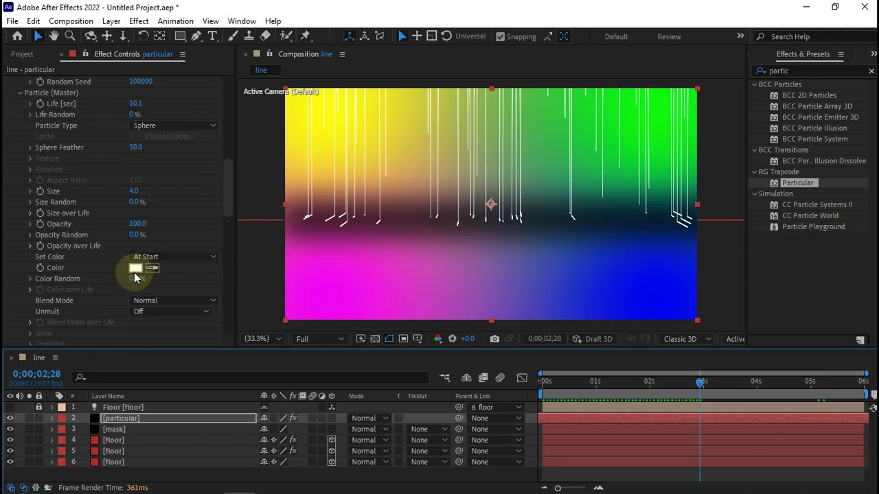
scroll(129, 277, "down", 3)
scroll(130, 277, "down", 10)
scroll(90, 276, "up", 9)
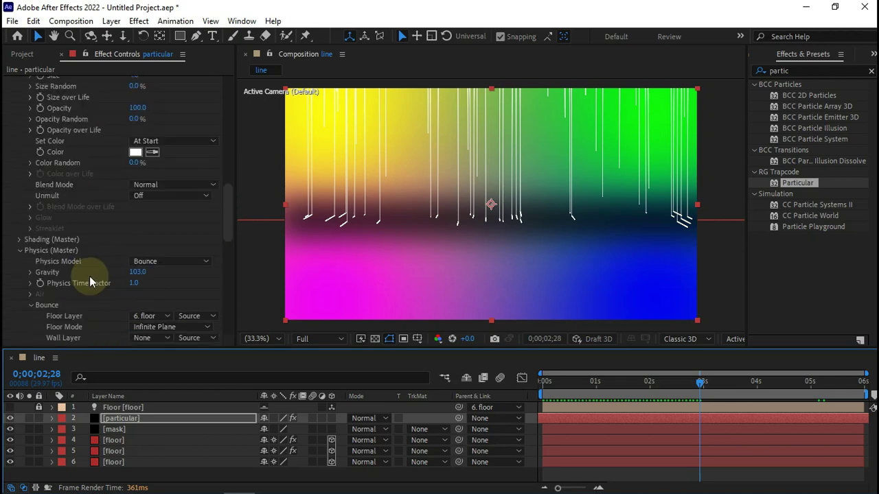
scroll(89, 276, "down", 5)
scroll(80, 273, "down", 5)
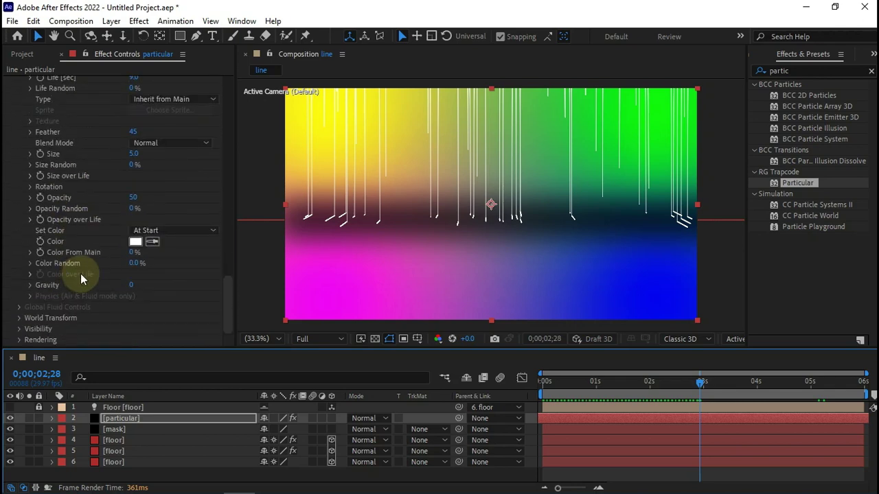
- Set the Aux System particle colour to pink-red FF114F (hue 344°)
left_click(136, 243)
left_click(168, 171)
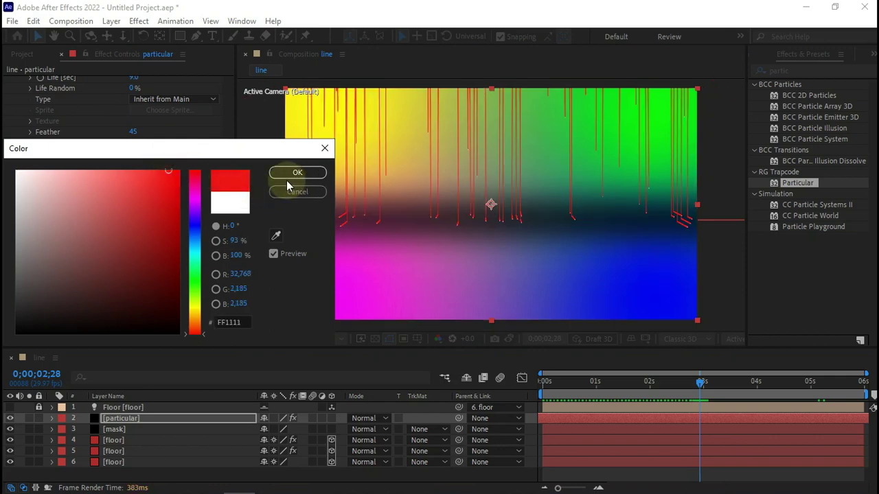
left_click(193, 246)
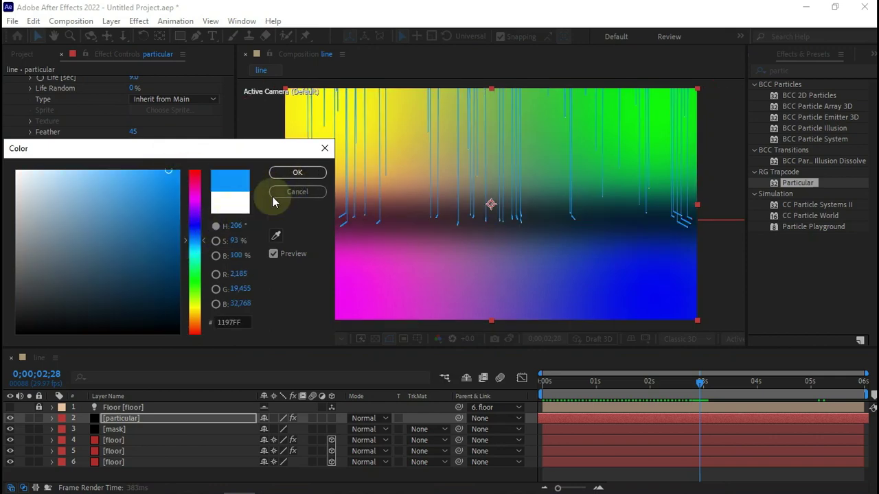
left_click(198, 197)
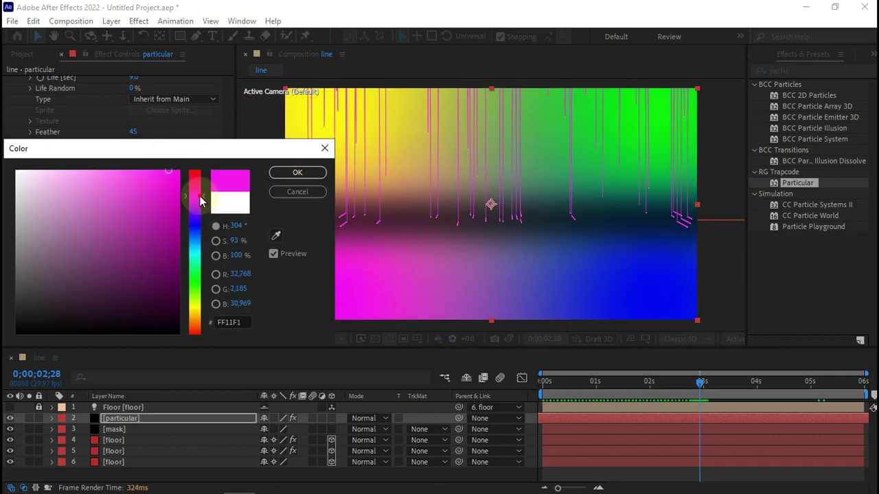
left_click_drag(200, 200, 197, 281)
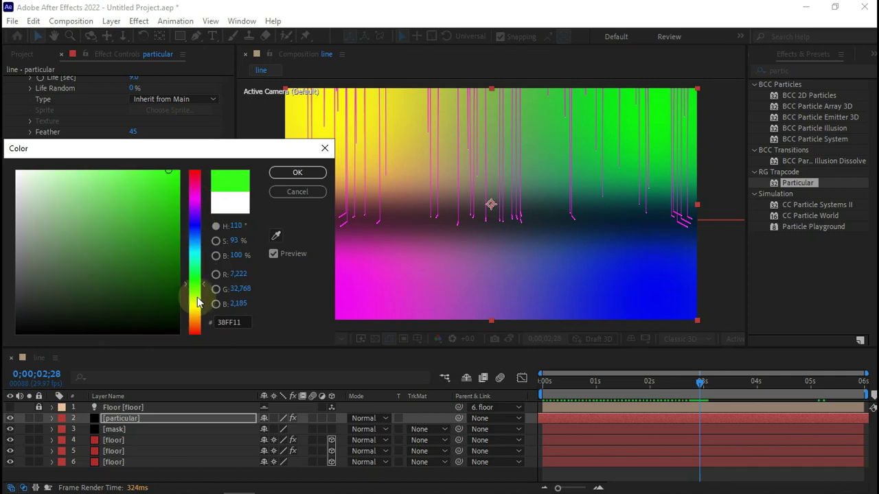
left_click(196, 223)
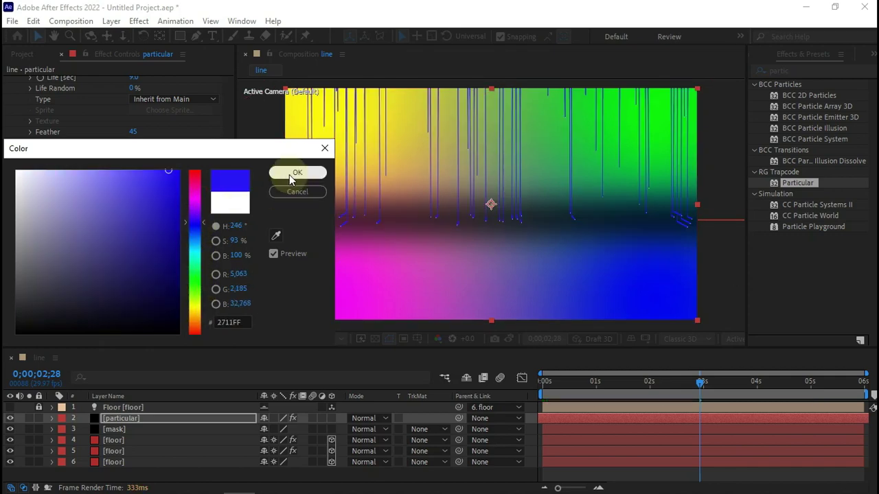
left_click(196, 178)
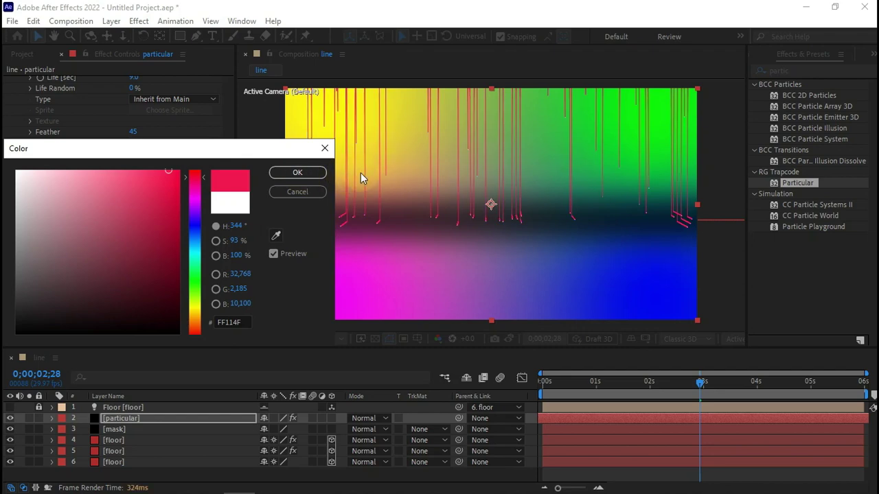
left_click(298, 172)
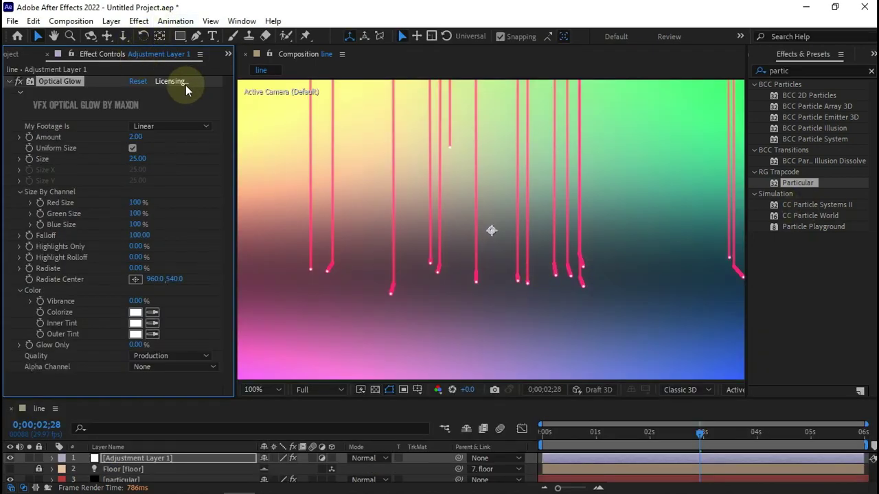
- Enlarge the Timeline, set viewer magnification to Fit, and move the playhead to about 4 seconds
left_click_drag(549, 401, 549, 357)
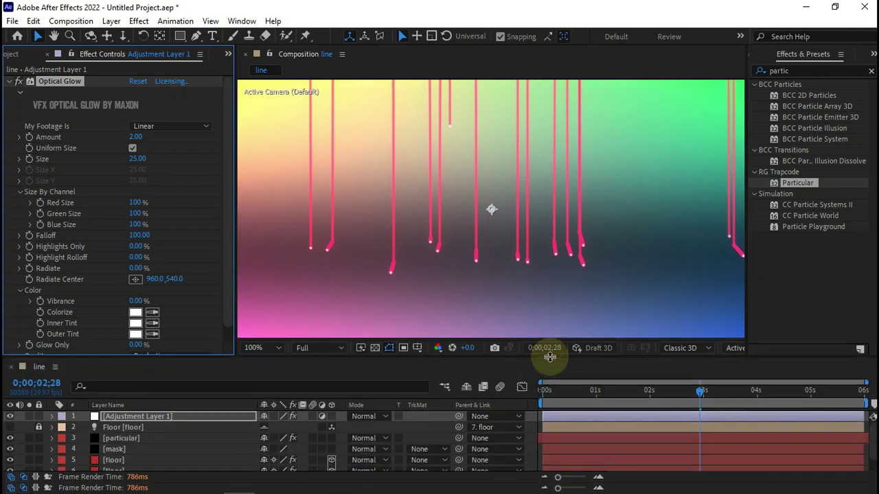
left_click(371, 306)
left_click(262, 343)
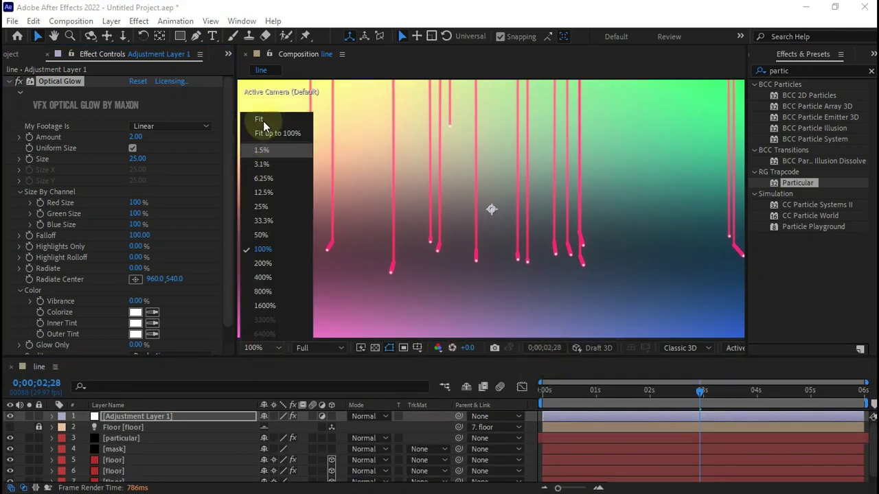
left_click(264, 118)
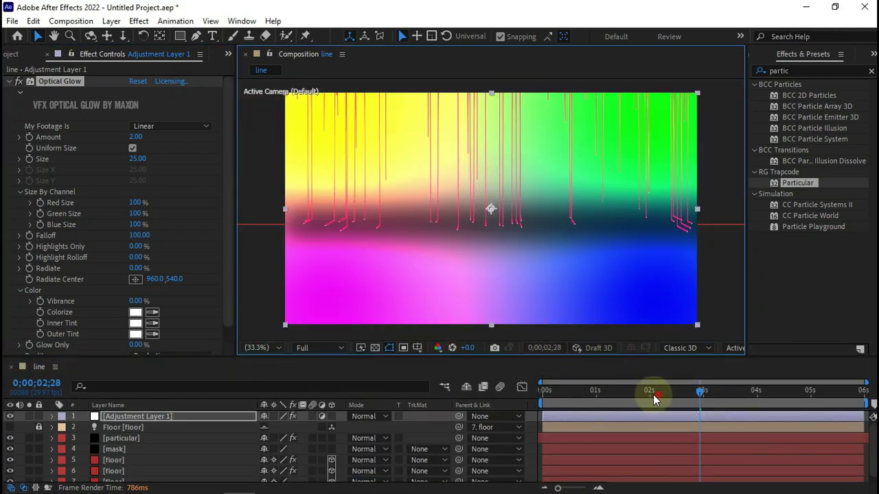
mouse_move(653, 395)
left_mouse_down()
mouse_move(582, 395)
mouse_move(764, 393)
left_mouse_up()
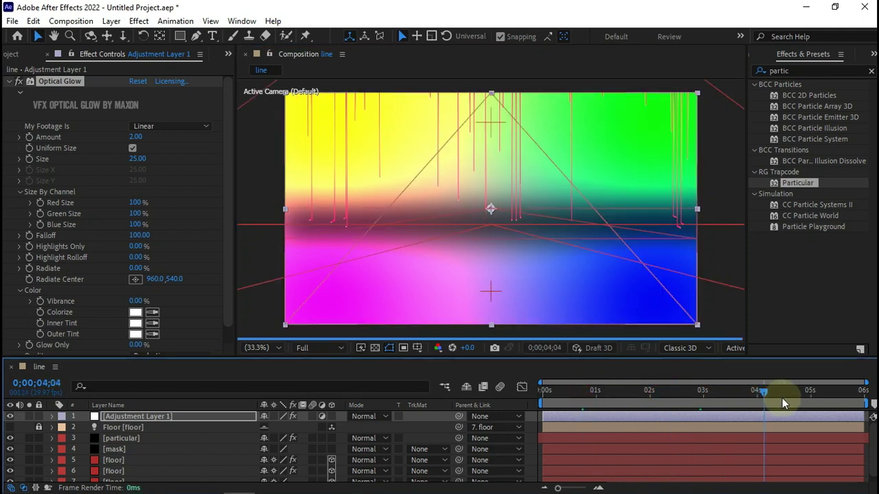